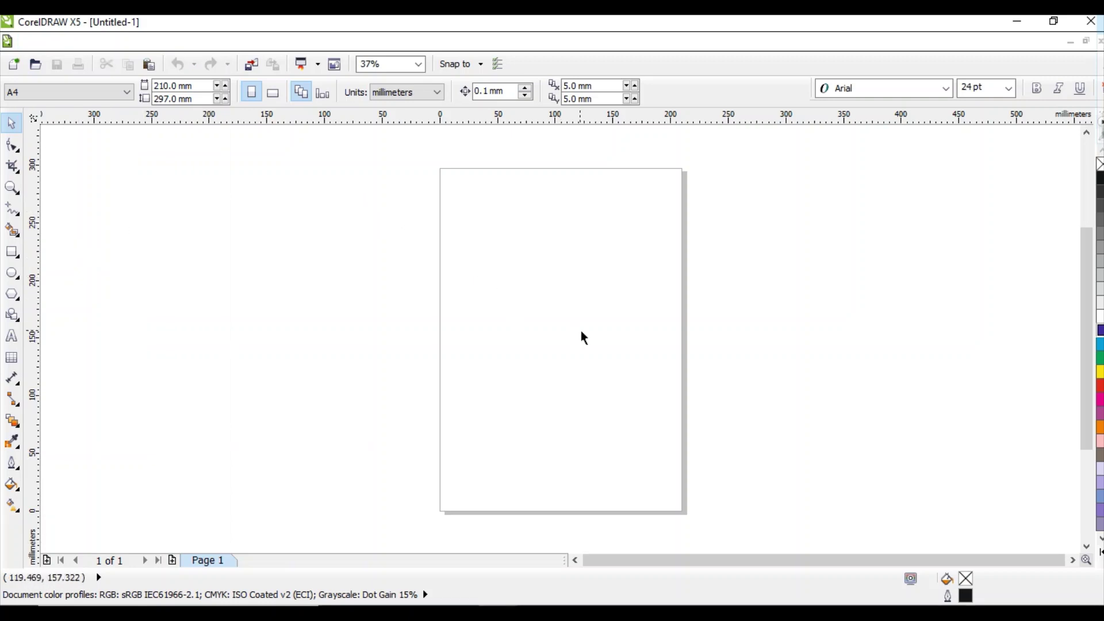
Paste the copied T-Series logo bitmap and scale it down to about 153 × 238 mm, positioned over the page.
key("ctrl+v")
key("F4")
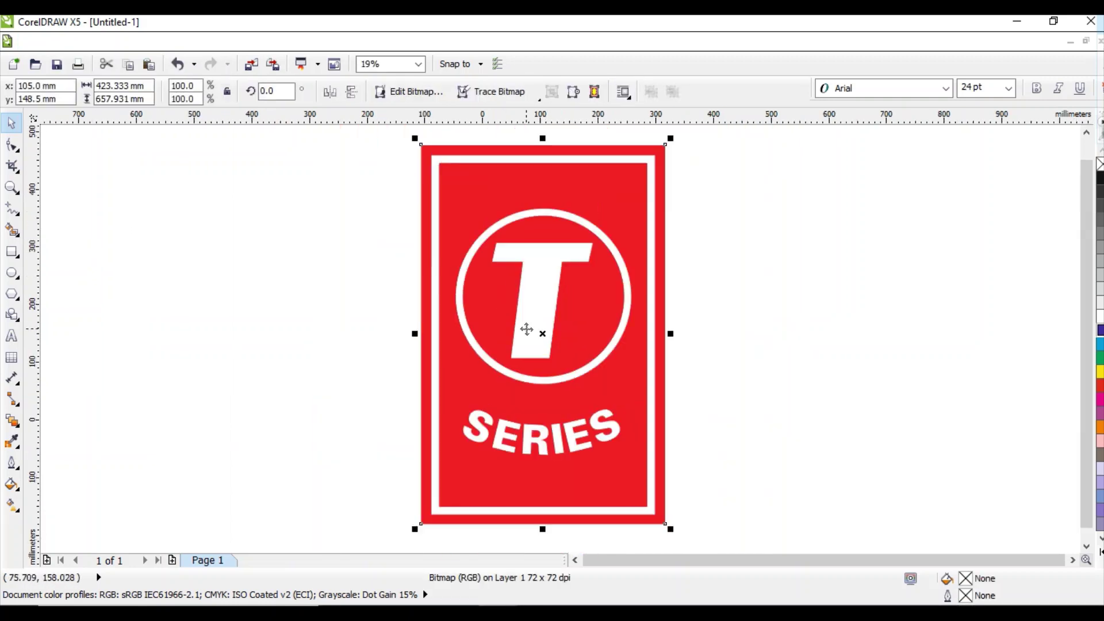
left_click_drag(670, 139, 510, 388)
left_click_drag(465, 456, 524, 345)
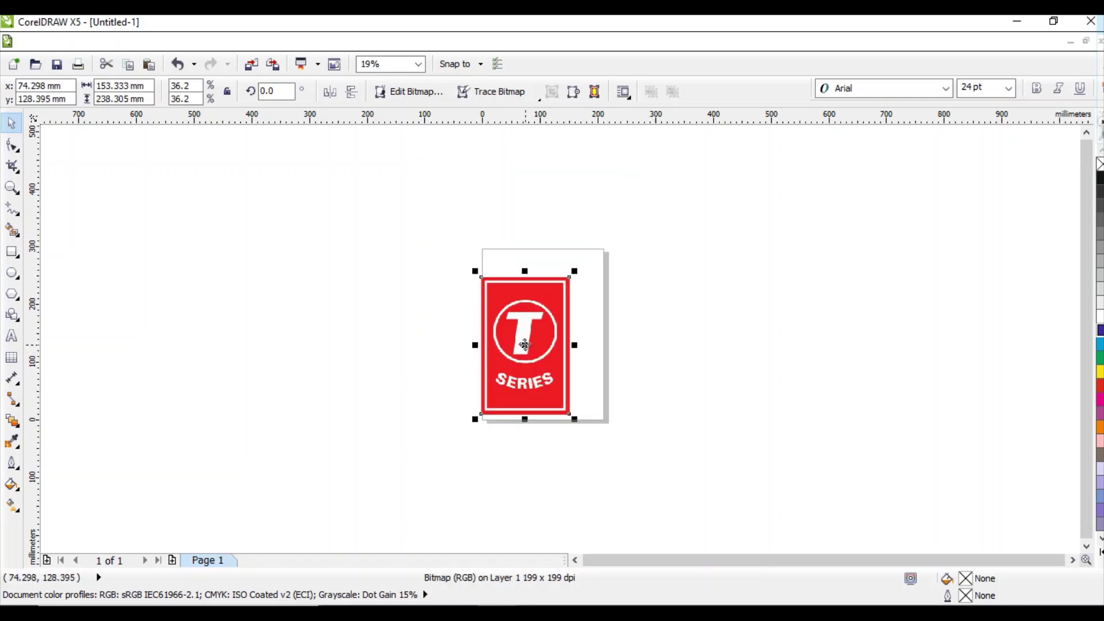
Set the page to landscape and shrink the logo bitmap to about 71 × 110 mm on the left half of the page.
left_click(348, 172)
left_click(272, 93)
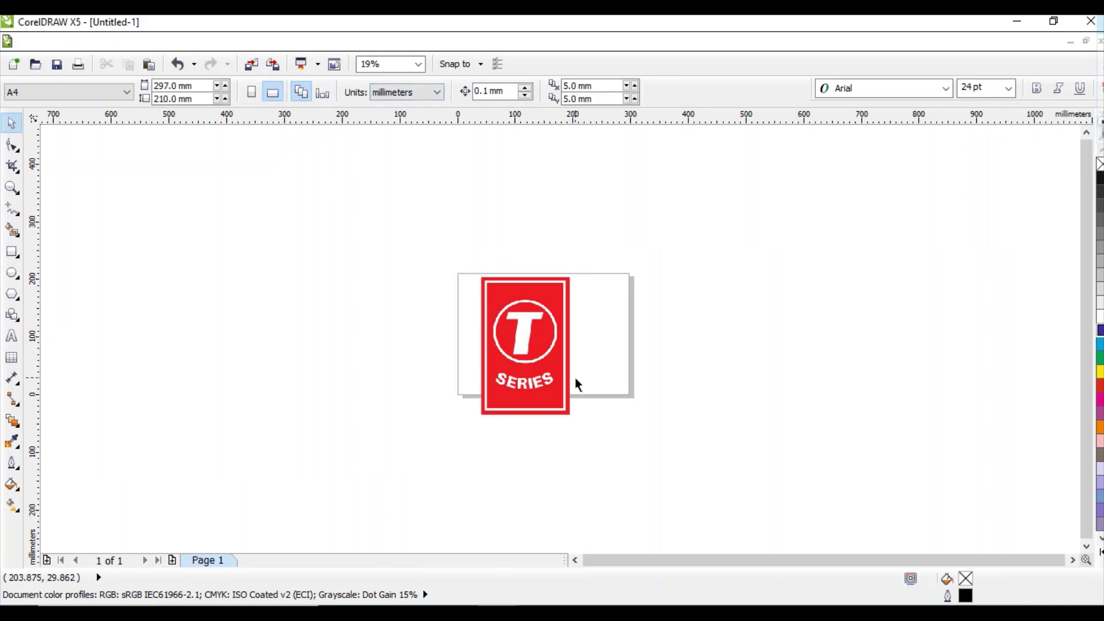
scroll(512, 359, "up", 2)
left_click(518, 365)
left_click_drag(633, 475, 587, 422)
left_click_drag(550, 351, 474, 315)
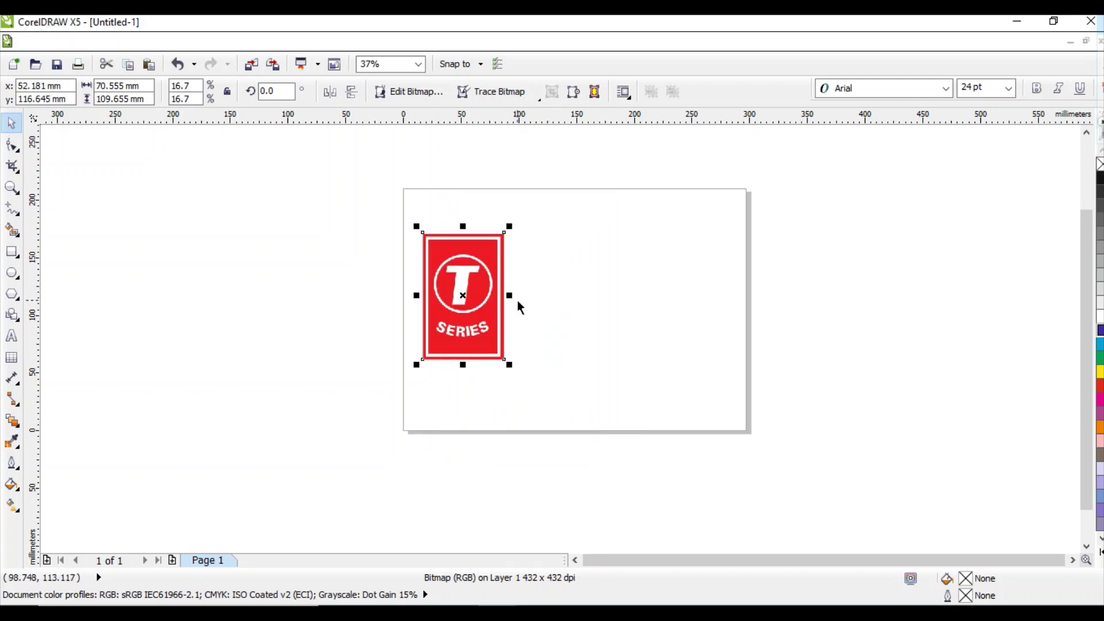
Draw a rectangle about 73 × 112 mm on the empty page area to the right of the logo.
scroll(517, 300, "up", 2)
scroll(516, 300, "down", 2)
left_click(598, 277)
scroll(580, 287, "up", 2)
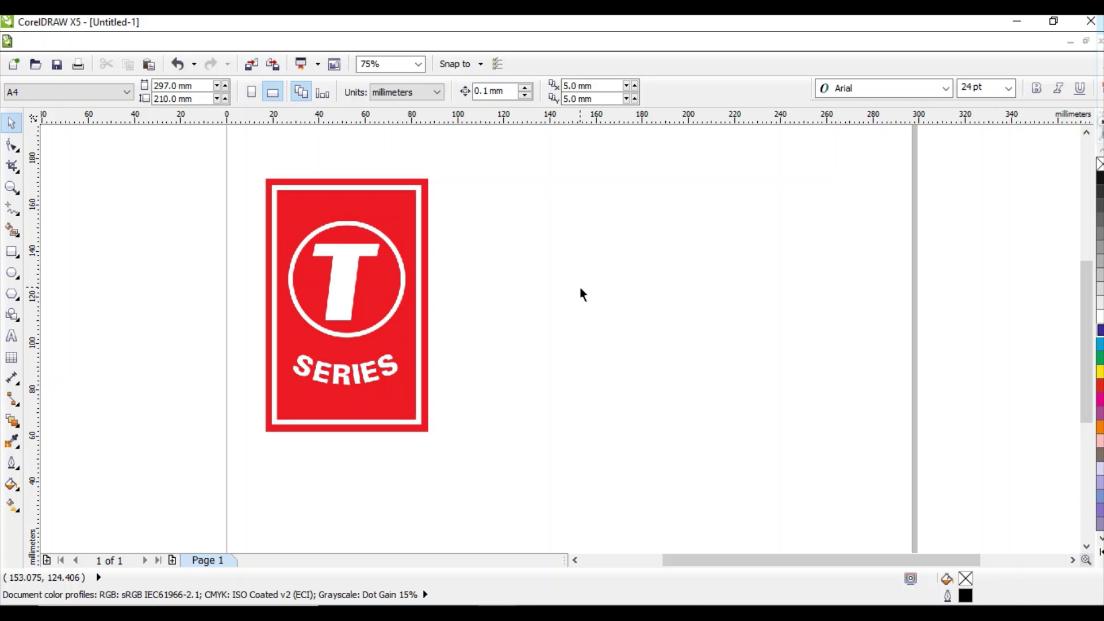
left_click(12, 252)
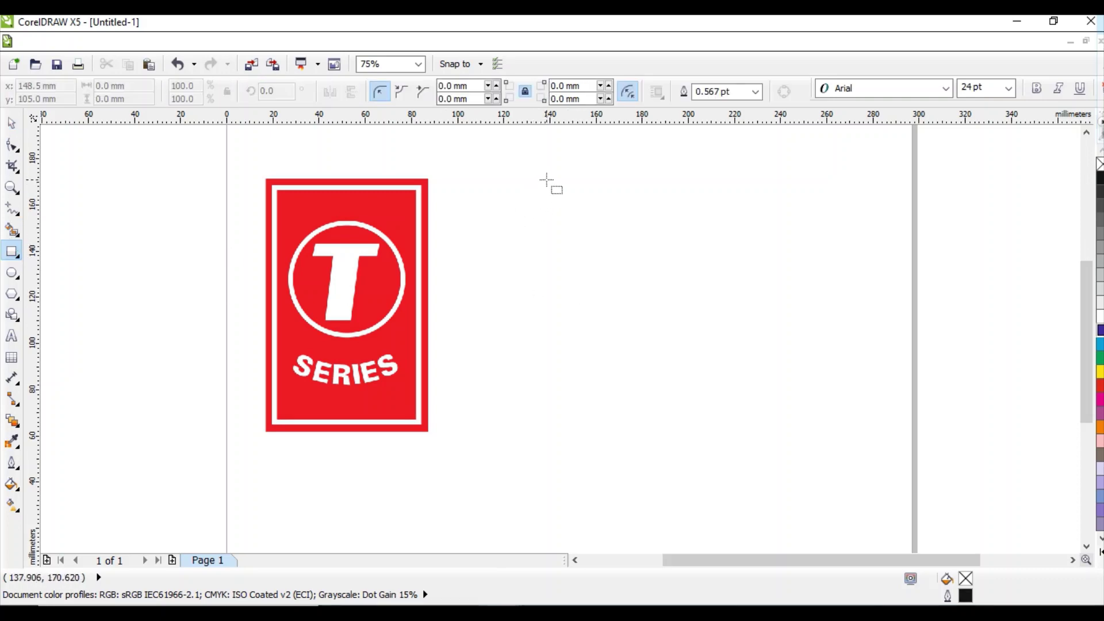
left_click_drag(554, 180, 723, 438)
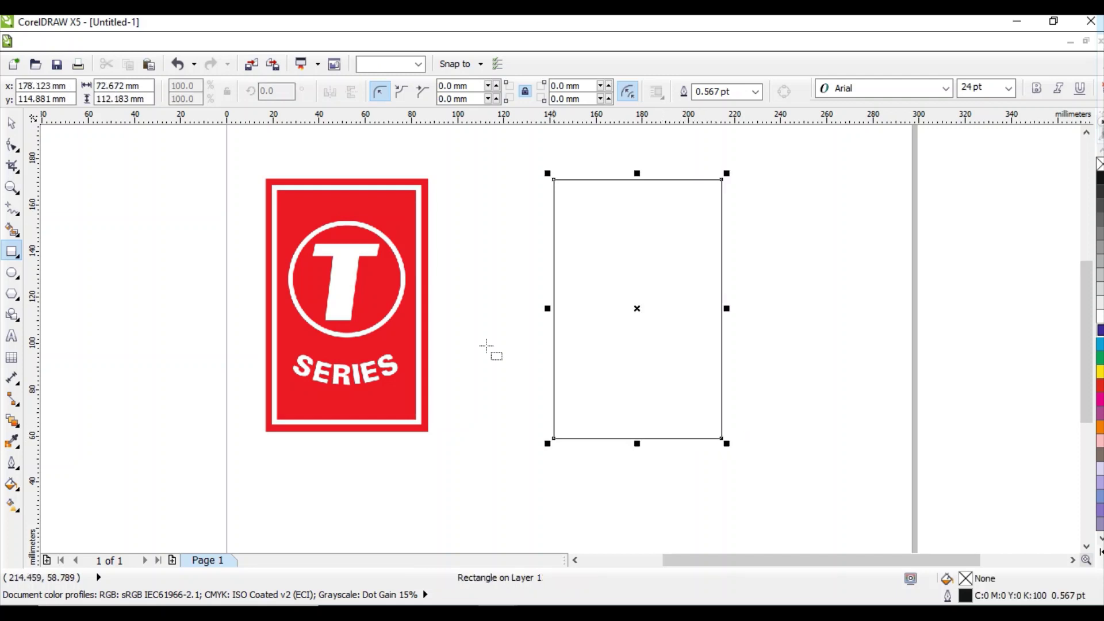
left_click(13, 123)
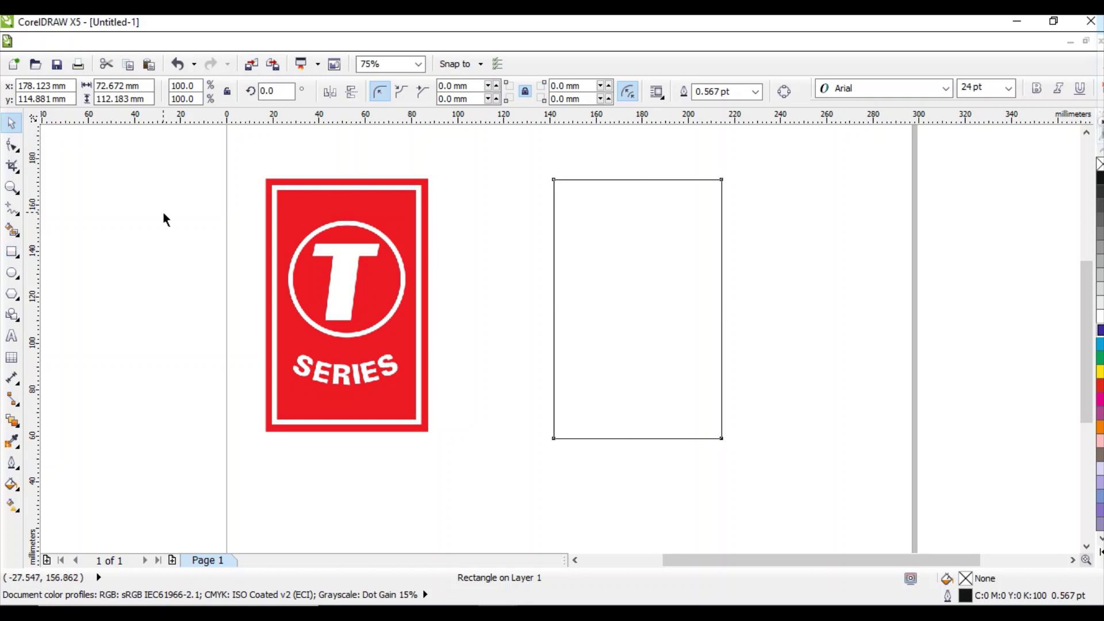
left_click(163, 214)
Create a smaller centred copy inside the rectangle, about 65 × 104 mm, with an even margin on all sides.
left_click(566, 181)
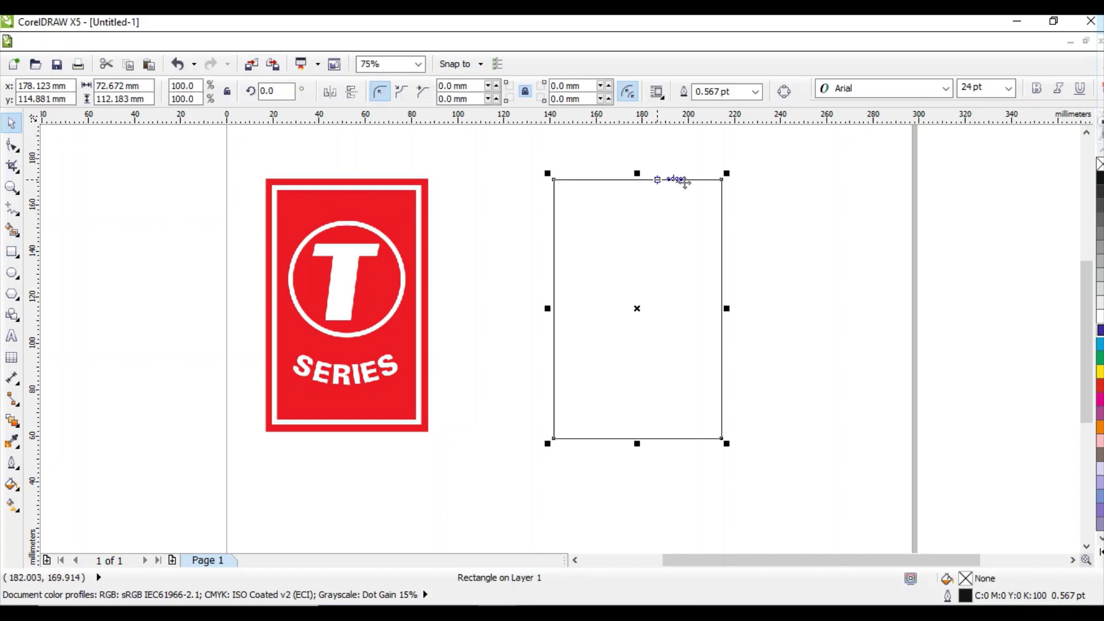
left_click_drag(724, 176, 718, 186)
key("ctrl+z")
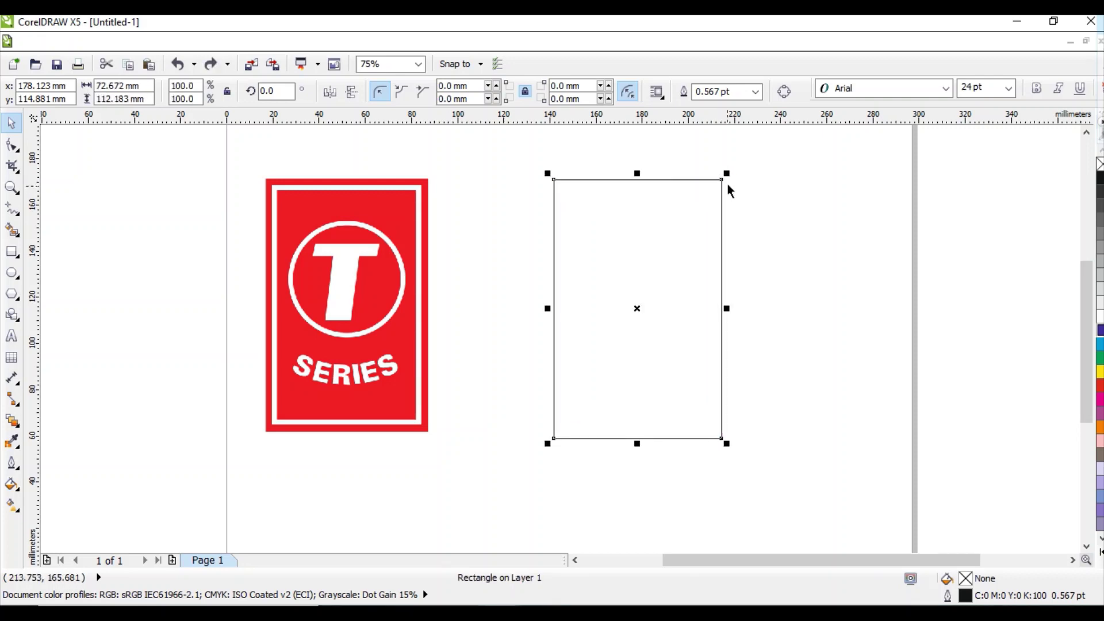
left_click_drag(727, 173, 720, 183)
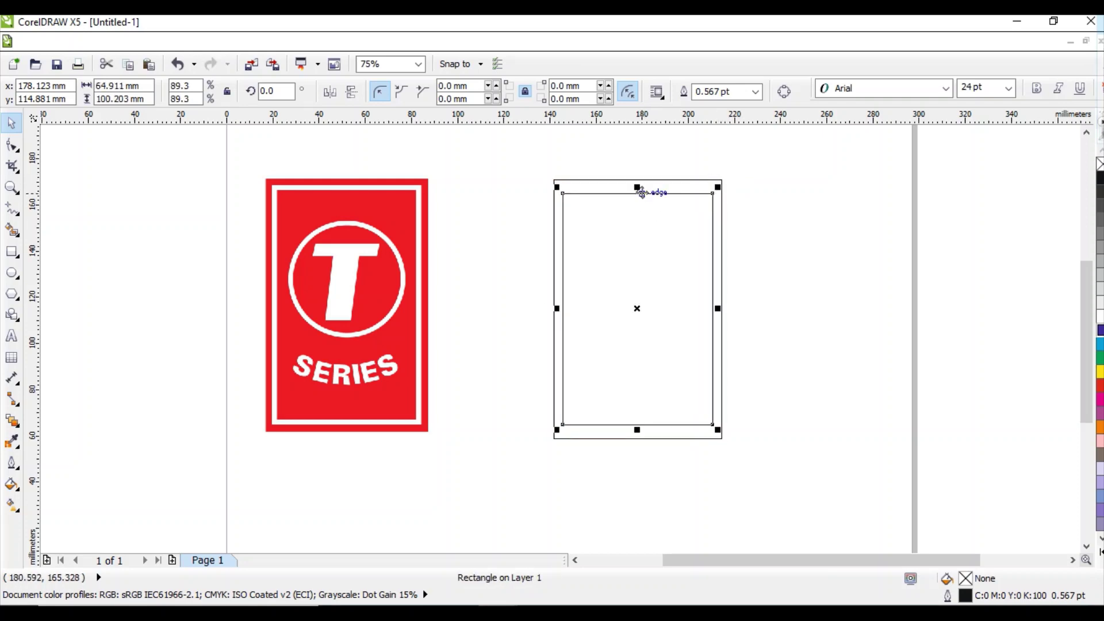
left_click_drag(637, 187, 640, 181)
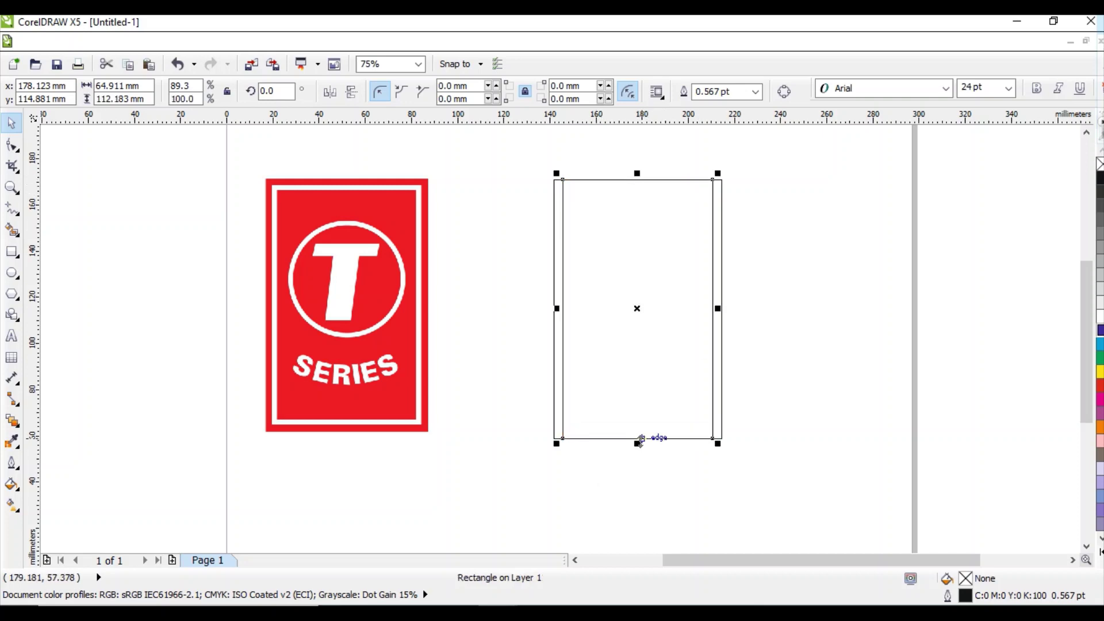
left_click_drag(639, 443, 636, 435)
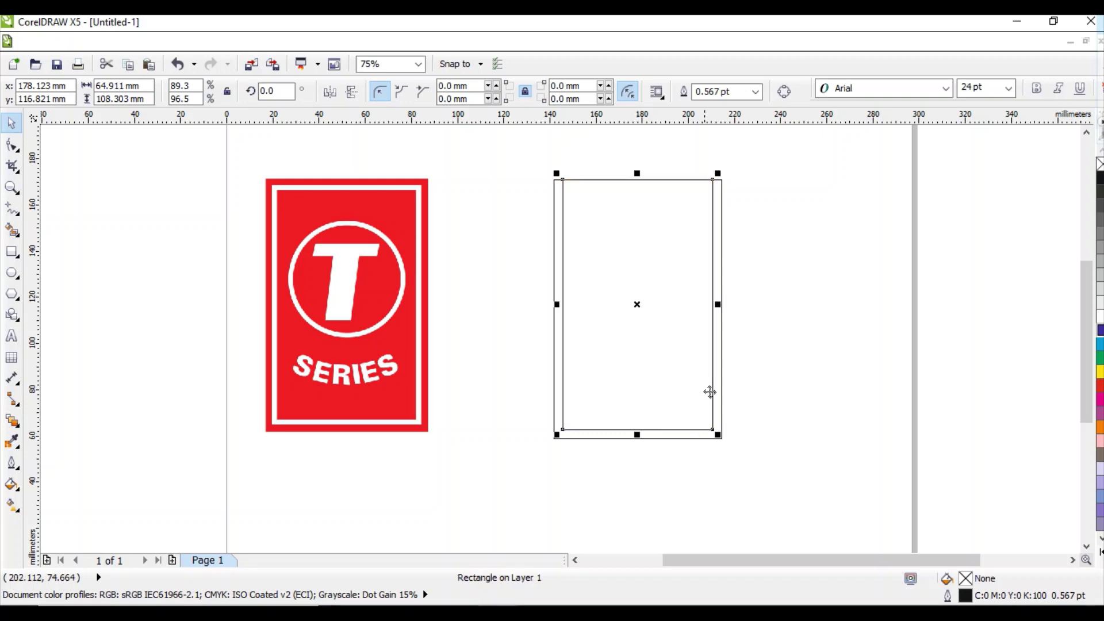
left_click(777, 345)
left_click(628, 181)
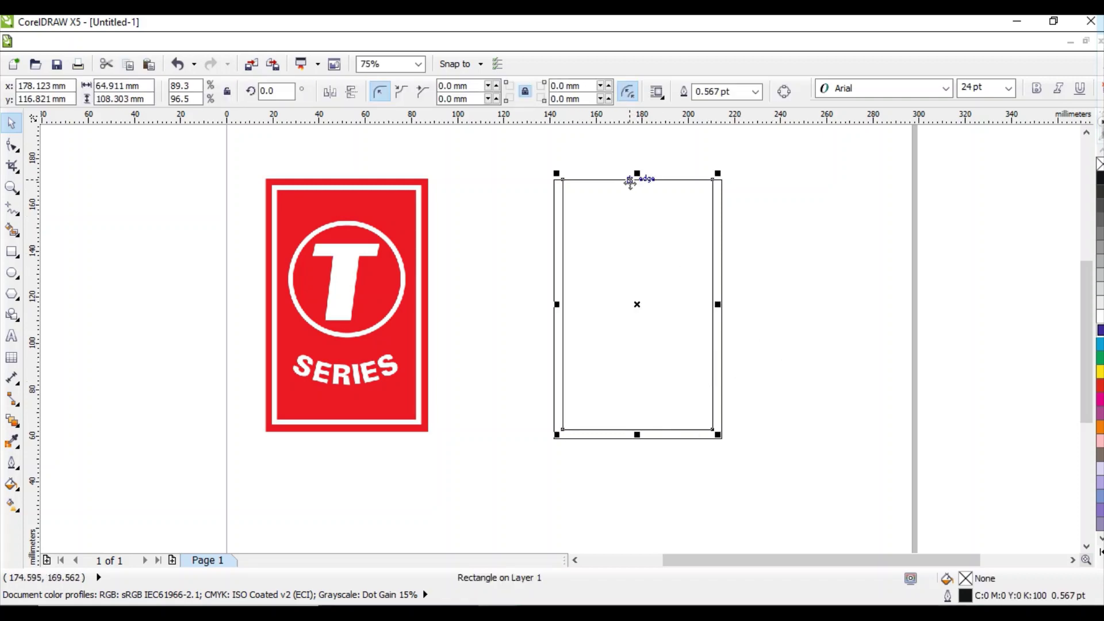
left_click_drag(636, 176, 638, 184)
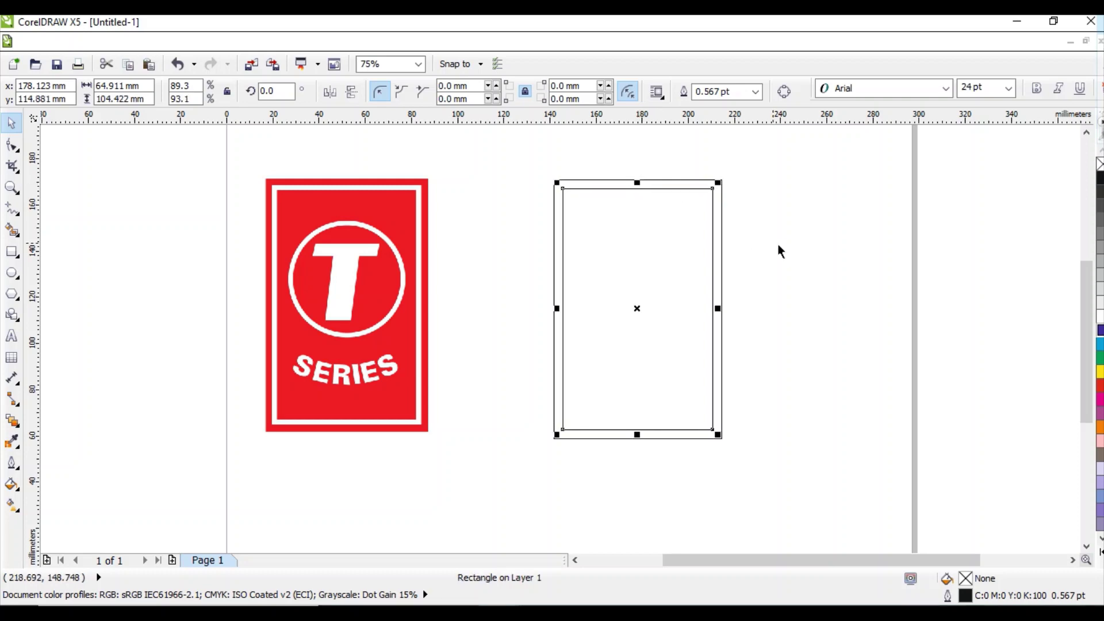
left_click(709, 257)
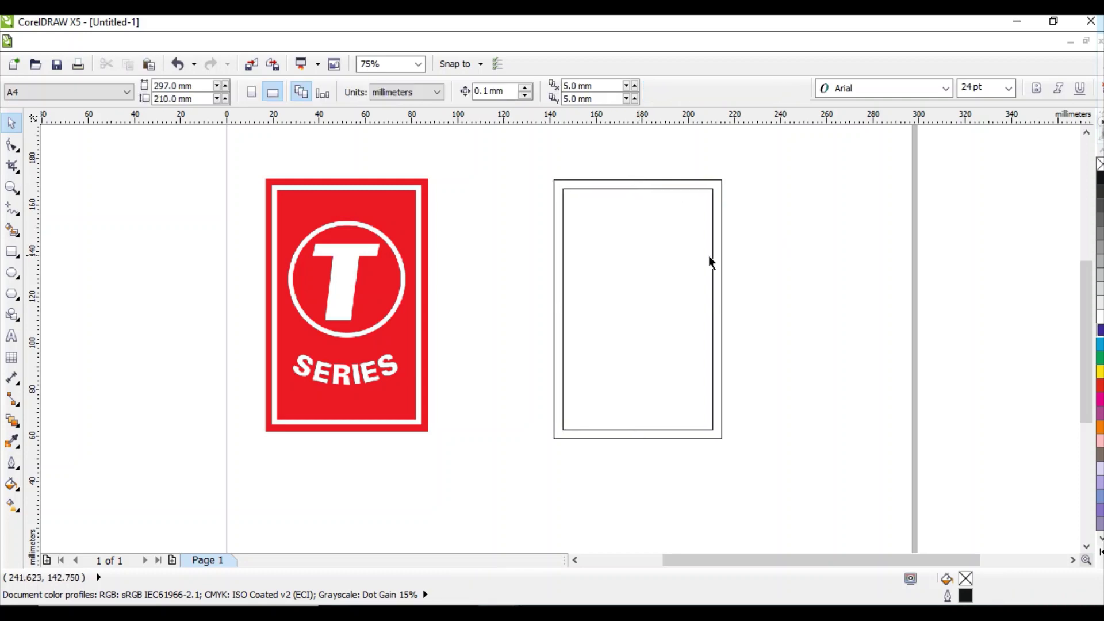
Give the outer rectangle a red outline (C:0 M:100 Y:100 K:0) and fill it with a neighbouring shade of red.
left_click(665, 185)
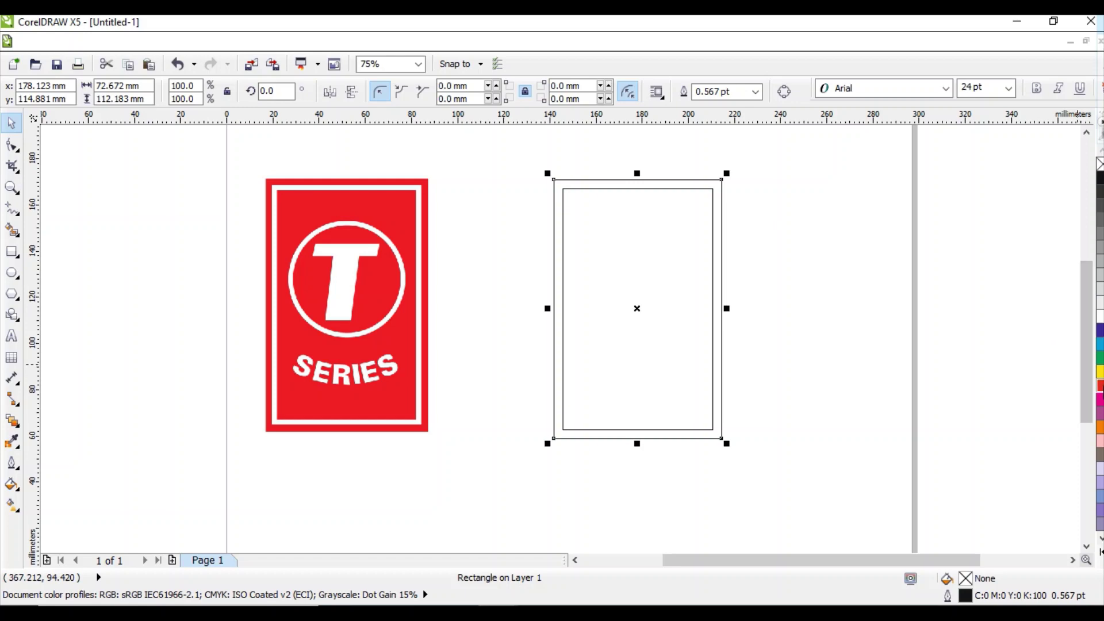
left_click(1099, 385)
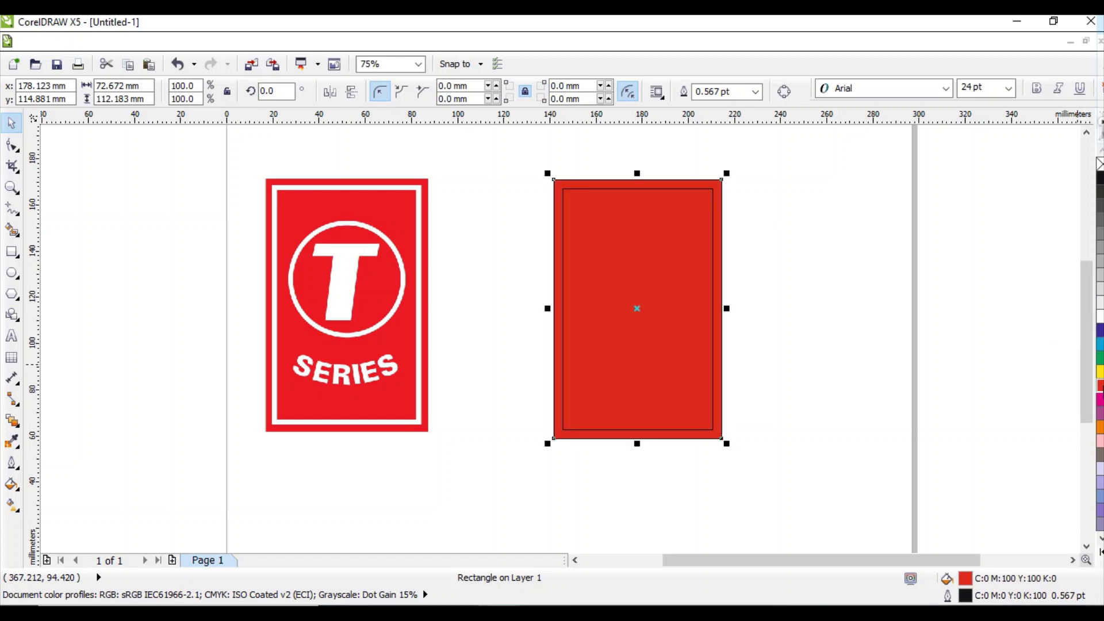
right_click(1100, 386)
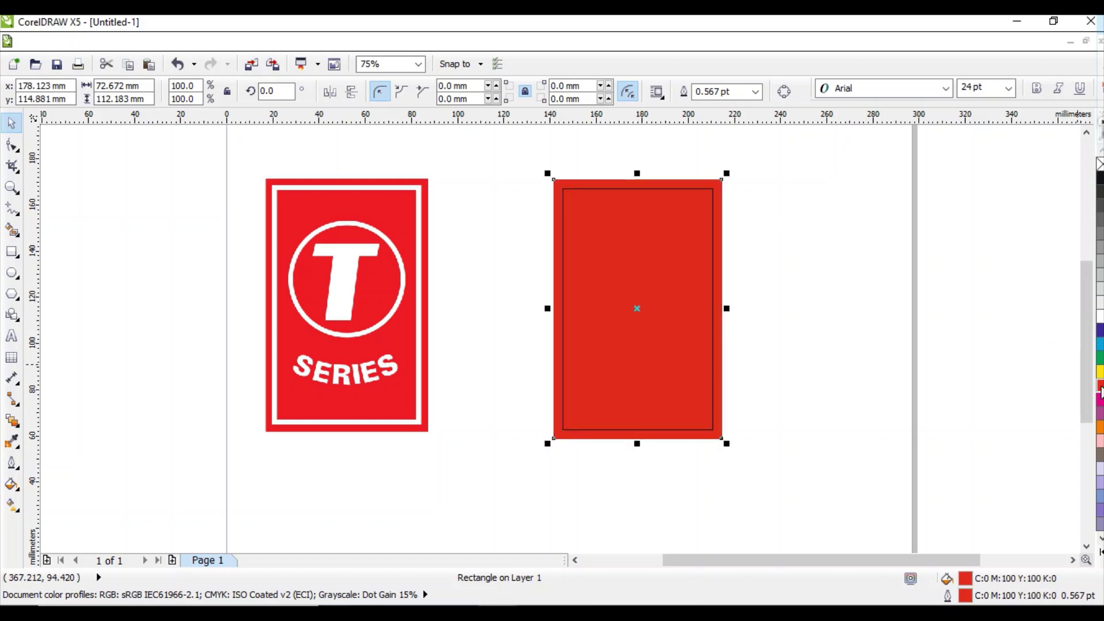
left_click(1100, 390)
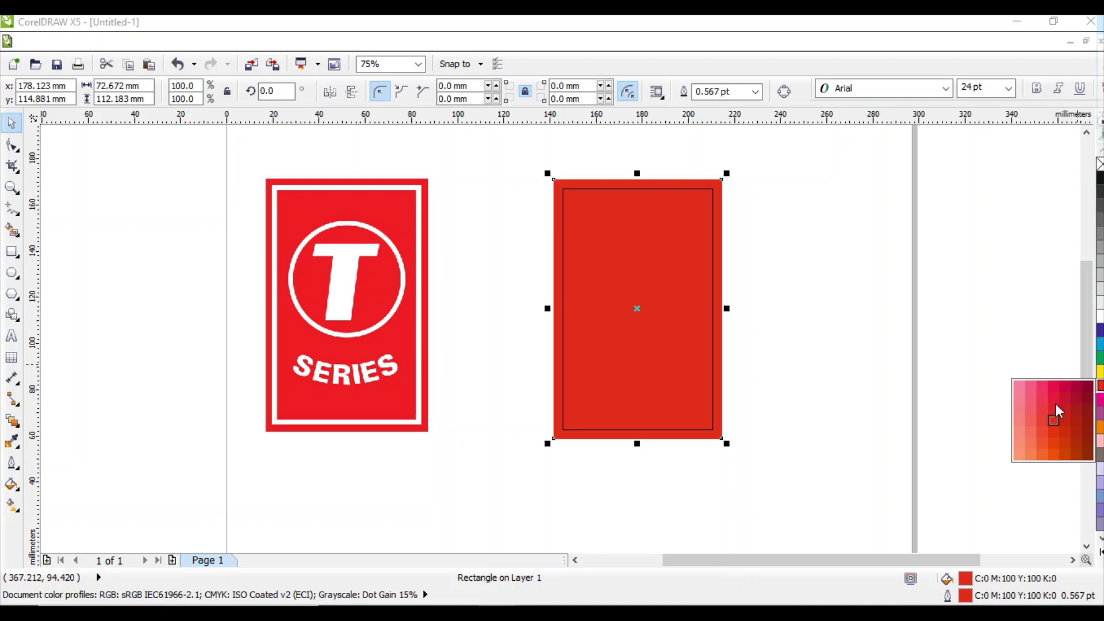
left_click(851, 409)
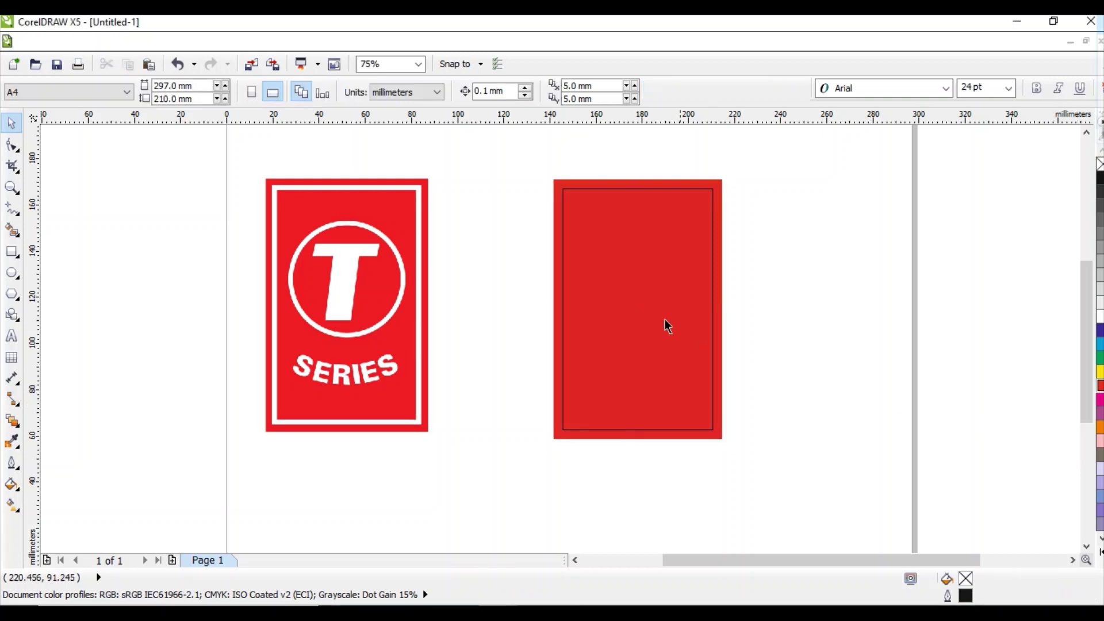
Create another centred copy of the inner rectangle, scaled down to about 59 × 95 mm.
left_click(583, 310)
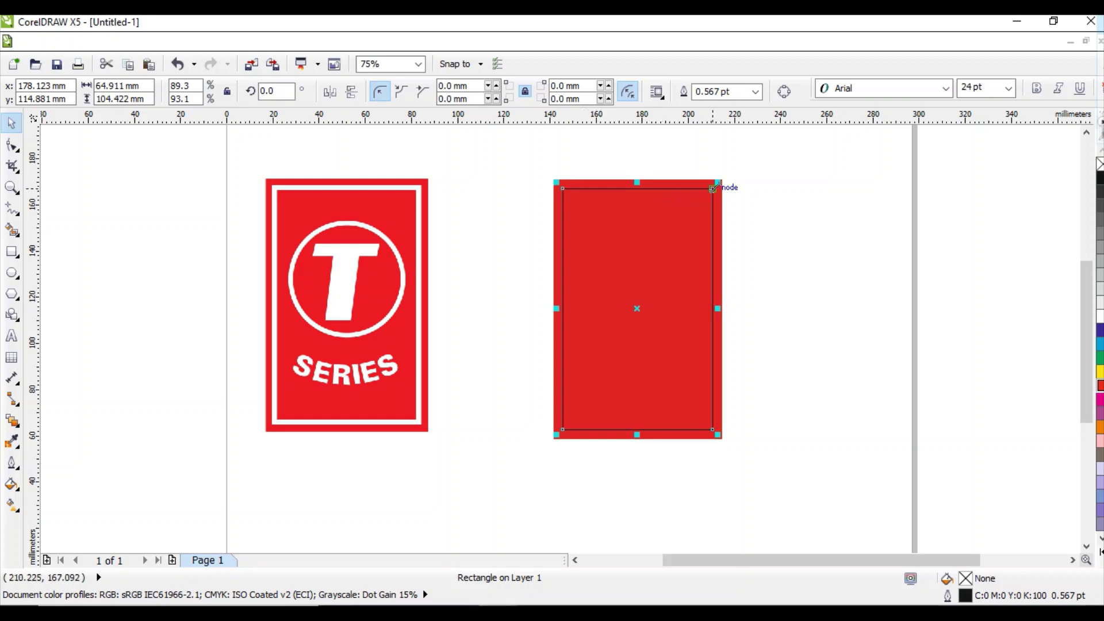
left_click_drag(715, 186, 715, 198)
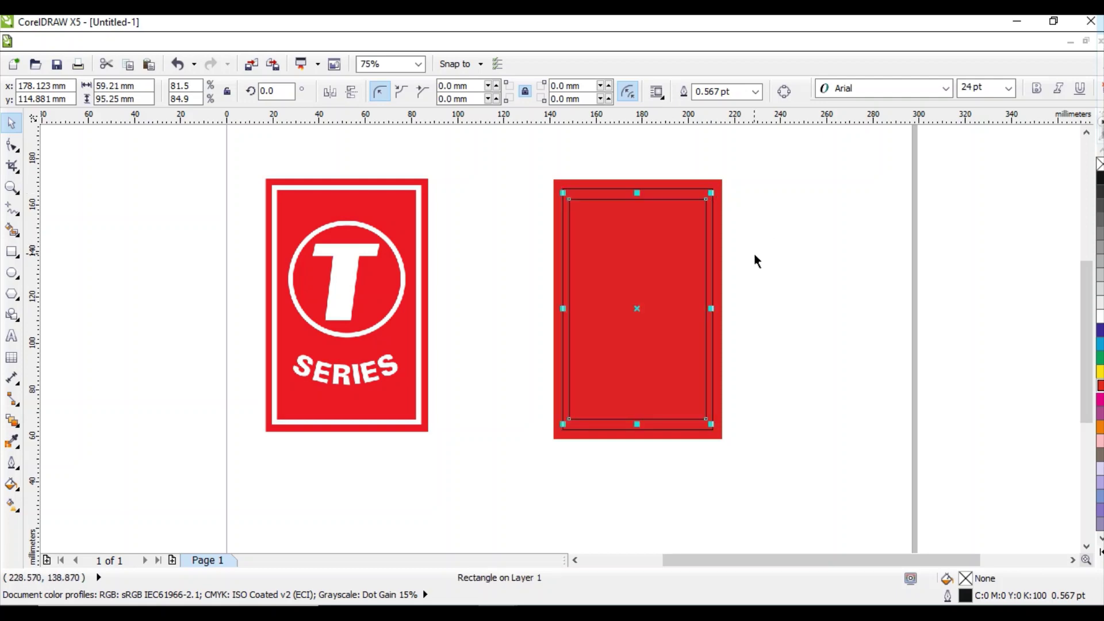
left_click(1099, 316)
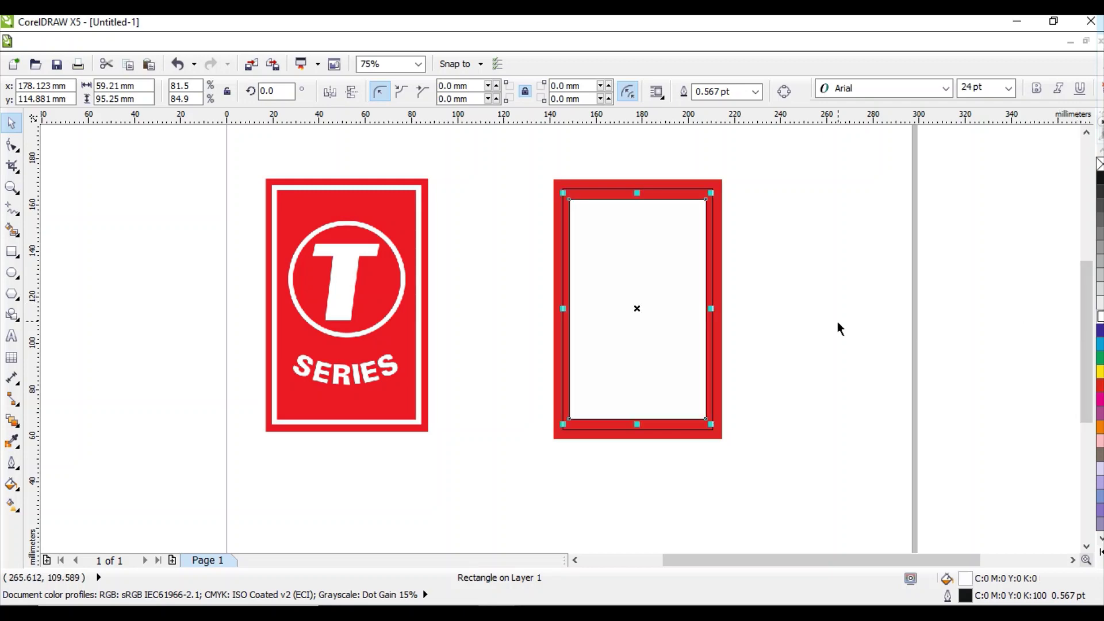
key("ctrl+z")
Fill the middle rectangle with white.
left_click(805, 316)
scroll(734, 326, "up", 2)
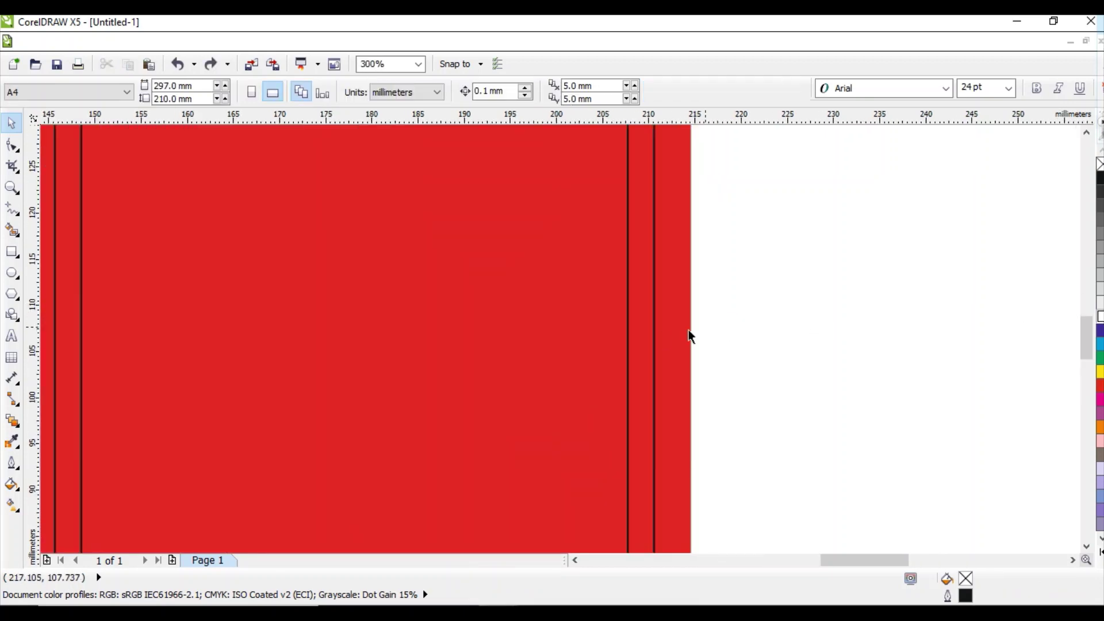
left_click(653, 336)
scroll(653, 335, "down", 2)
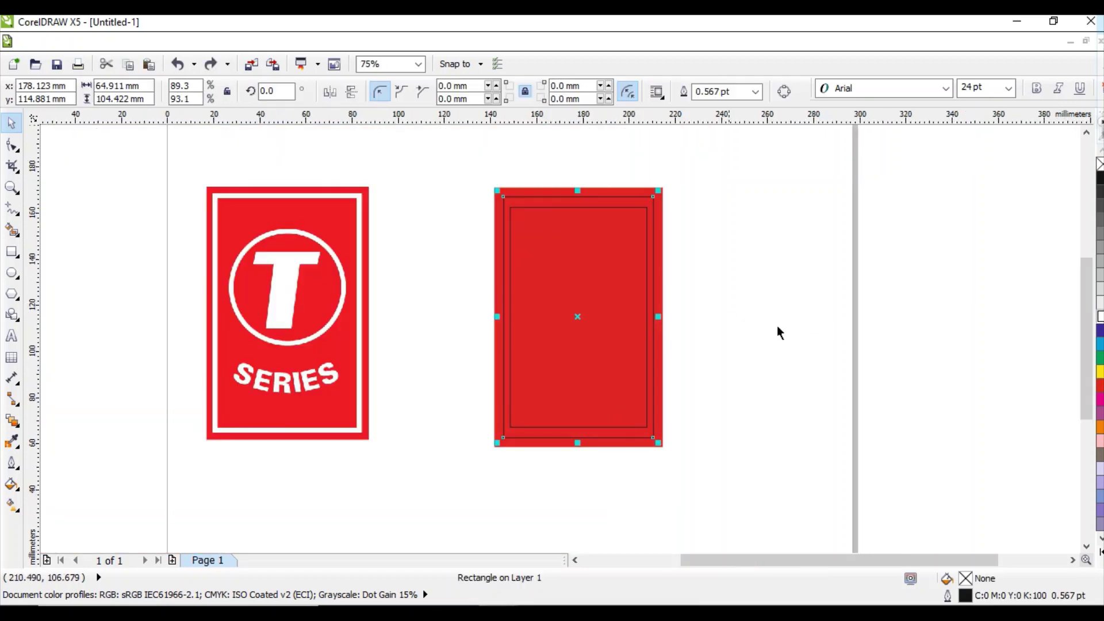
left_click(1100, 316)
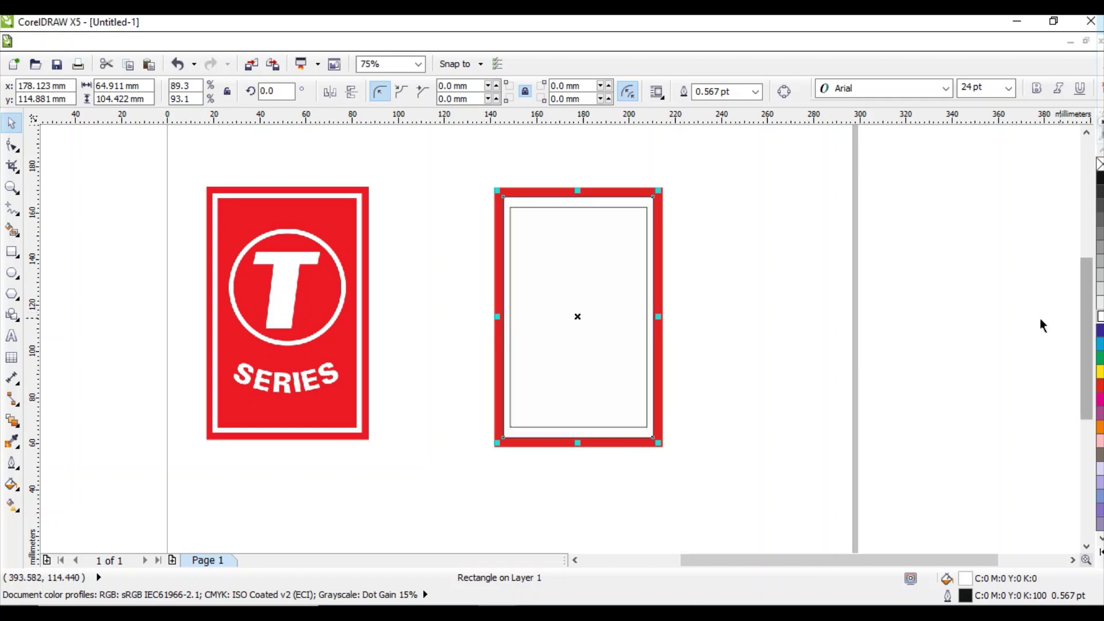
left_click(748, 312)
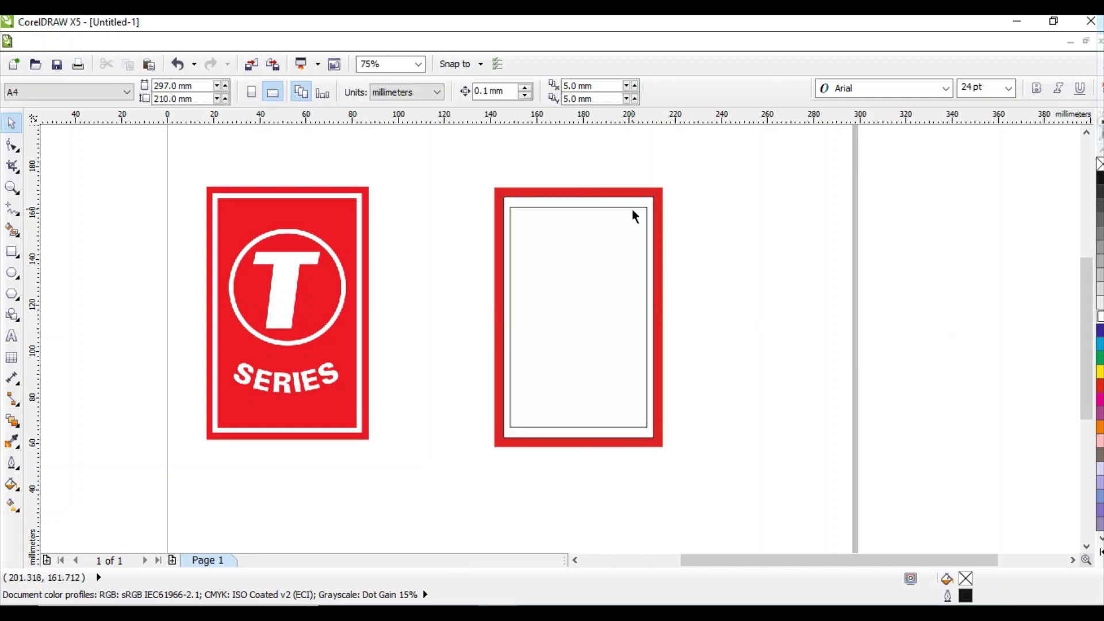
Fill the innermost rectangle with red (C:0 M:100 Y:100 K:0).
left_click(632, 210)
left_click(1100, 384)
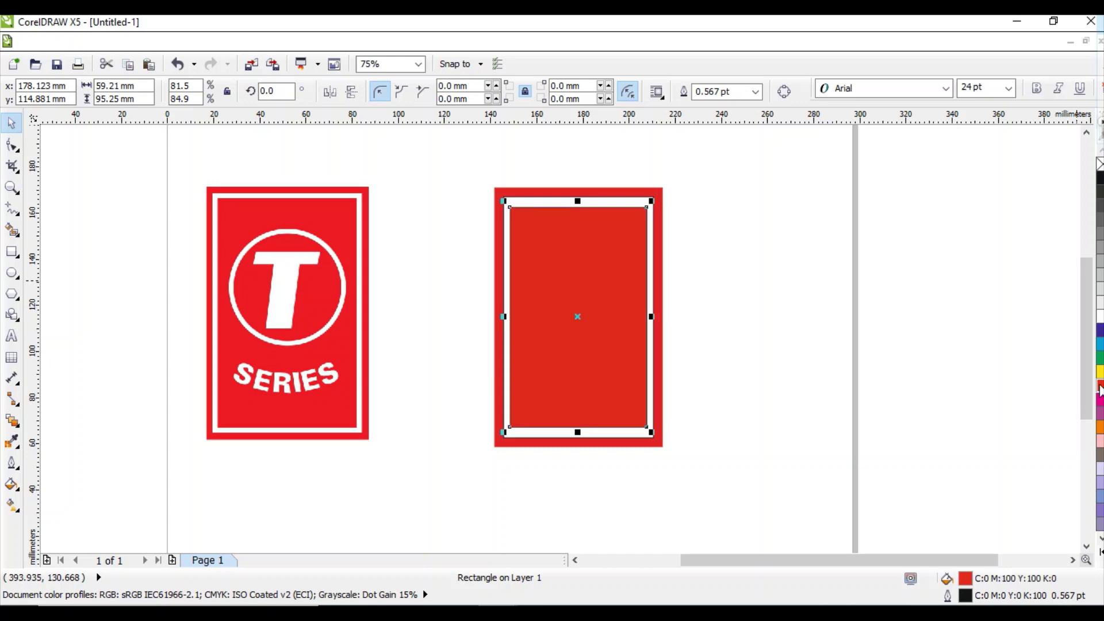
left_click(787, 328)
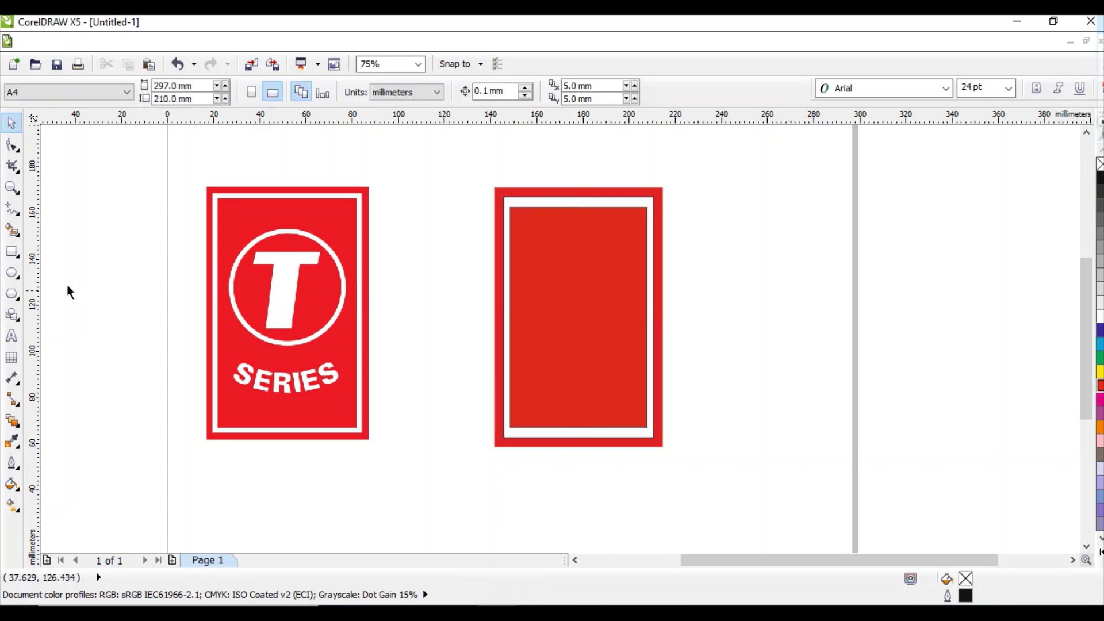
Draw a circle about 47 mm in diameter over the logo's ring and move it onto the new red panel.
left_click(11, 274)
left_click_drag(238, 246, 352, 358)
left_click_drag(292, 299, 288, 289)
left_click(11, 123)
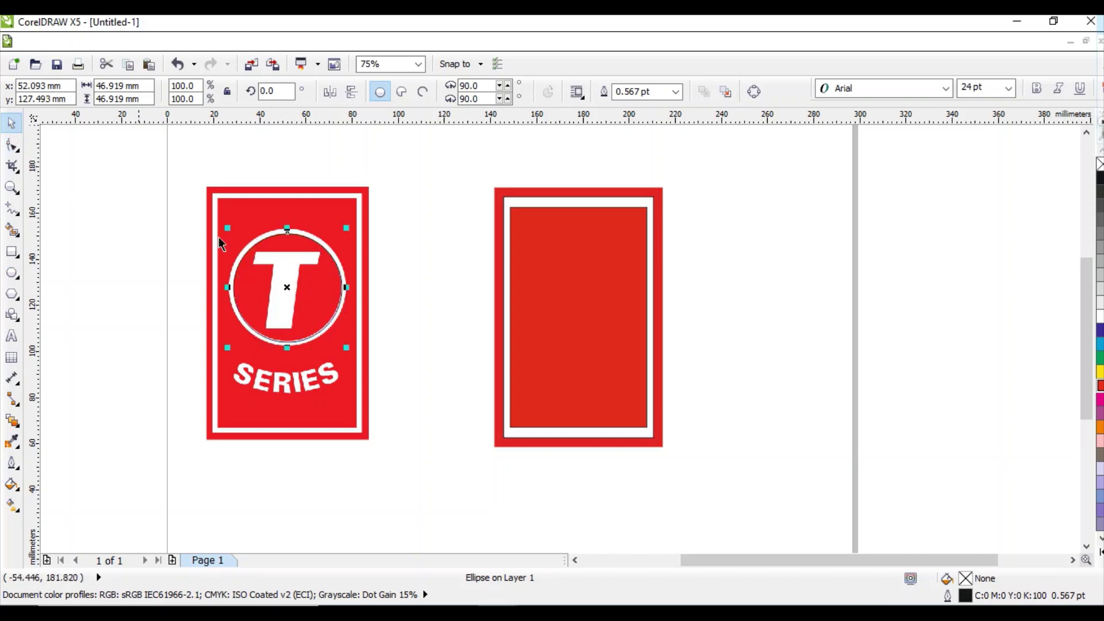
left_click_drag(290, 289, 572, 308)
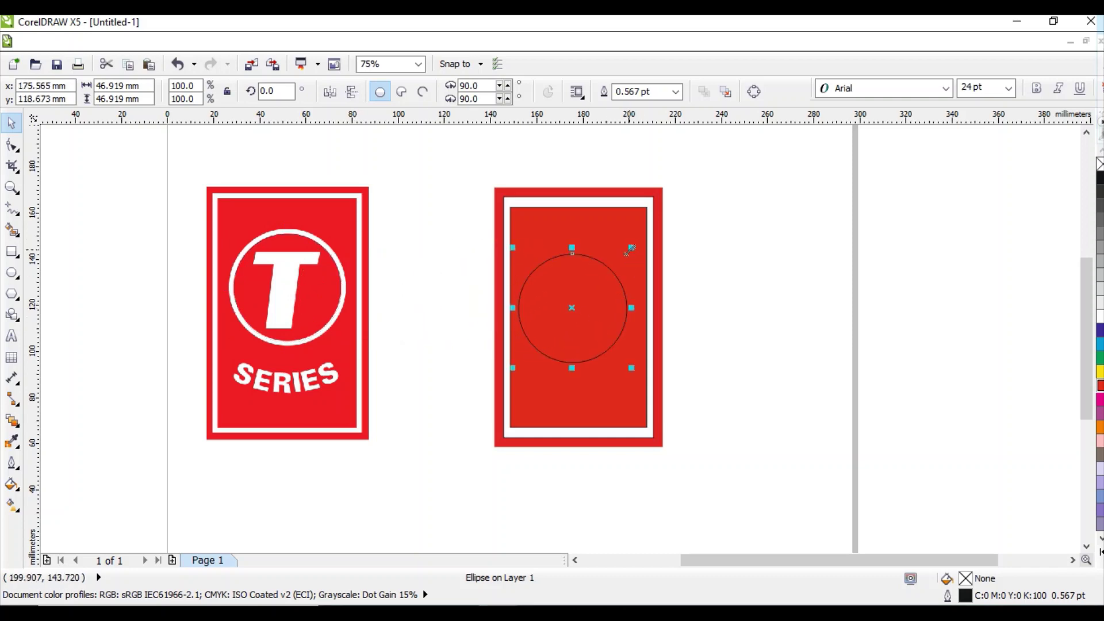
Create an enlarged concentric copy of the circle, about 54 mm in diameter, and select both circles.
left_click_drag(630, 249, 647, 247)
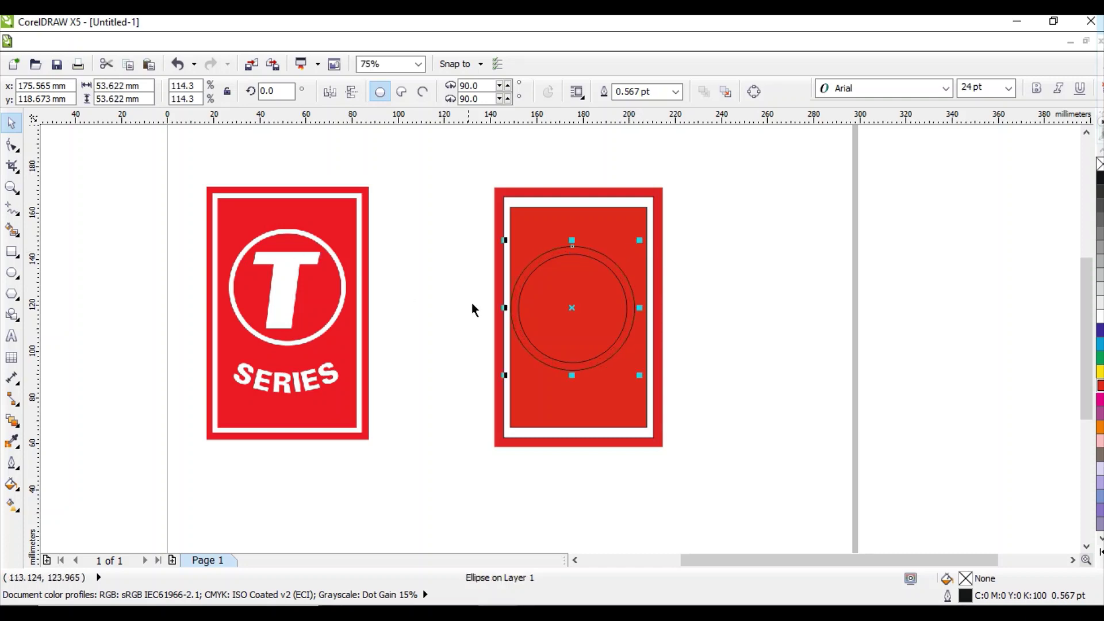
key("Escape")
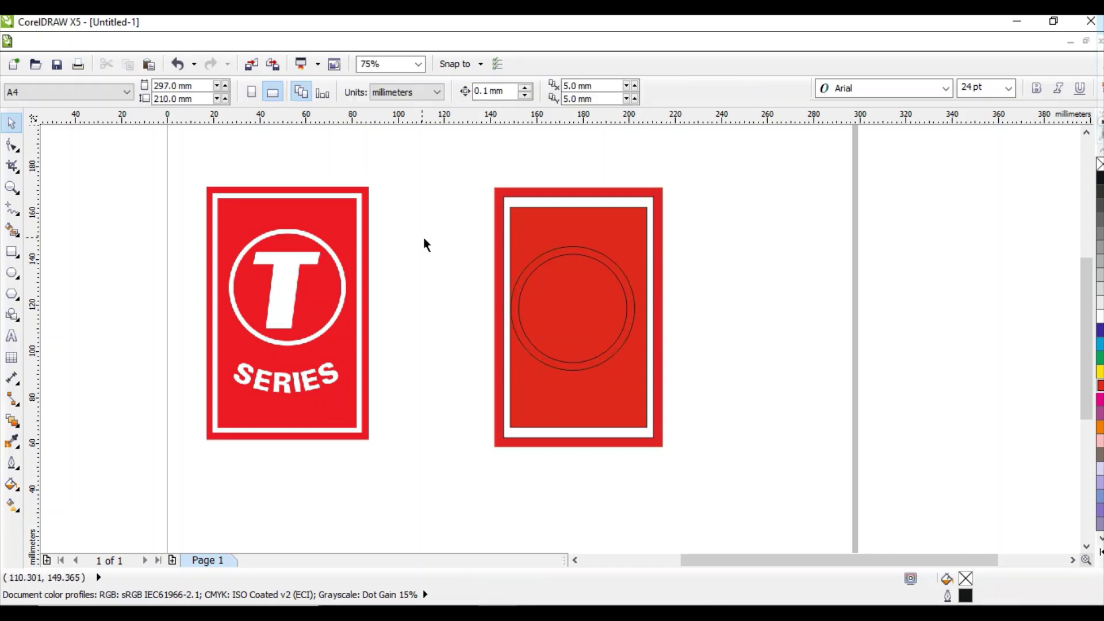
left_click_drag(423, 241, 708, 387)
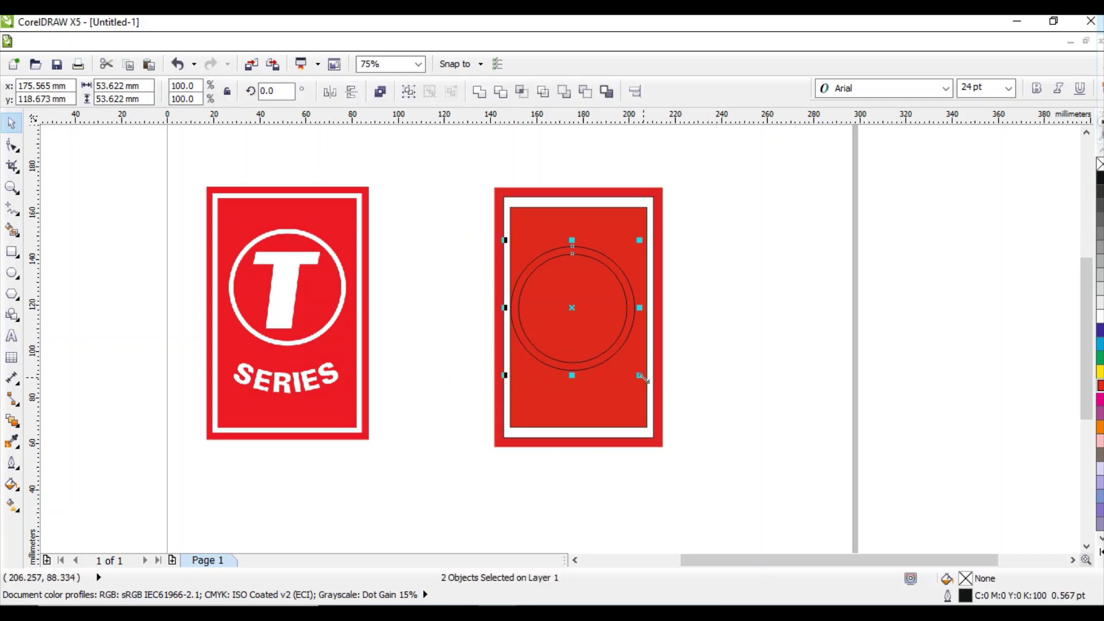
Shrink both circles until the outer one is about 49 mm in diameter and centre them on the innermost red rectangle.
left_click_drag(640, 376, 636, 368)
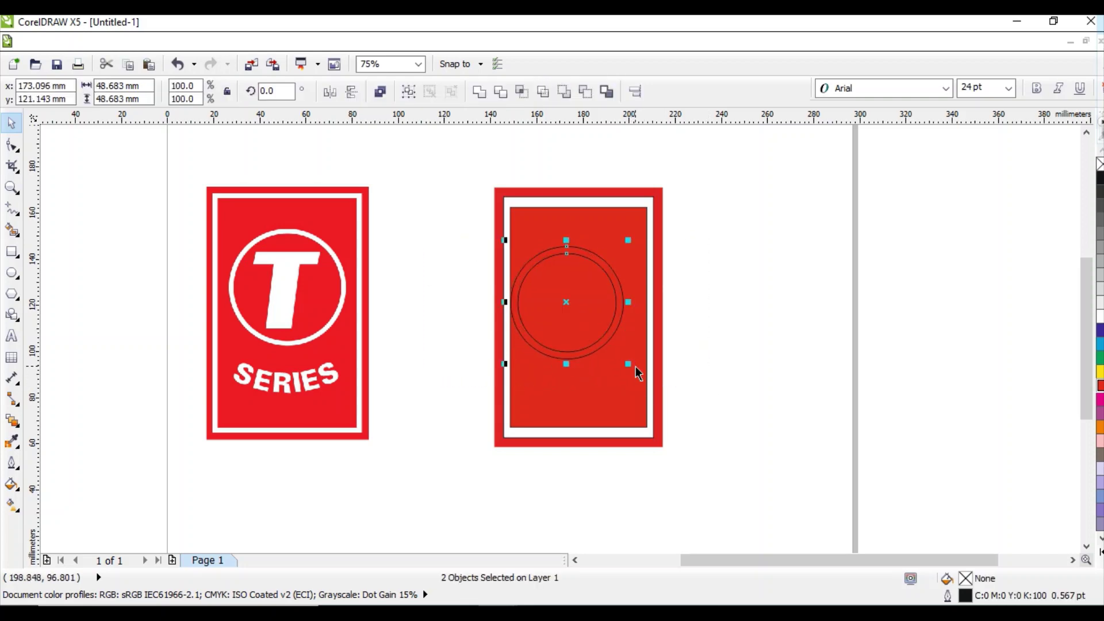
left_click(623, 208, "shift")
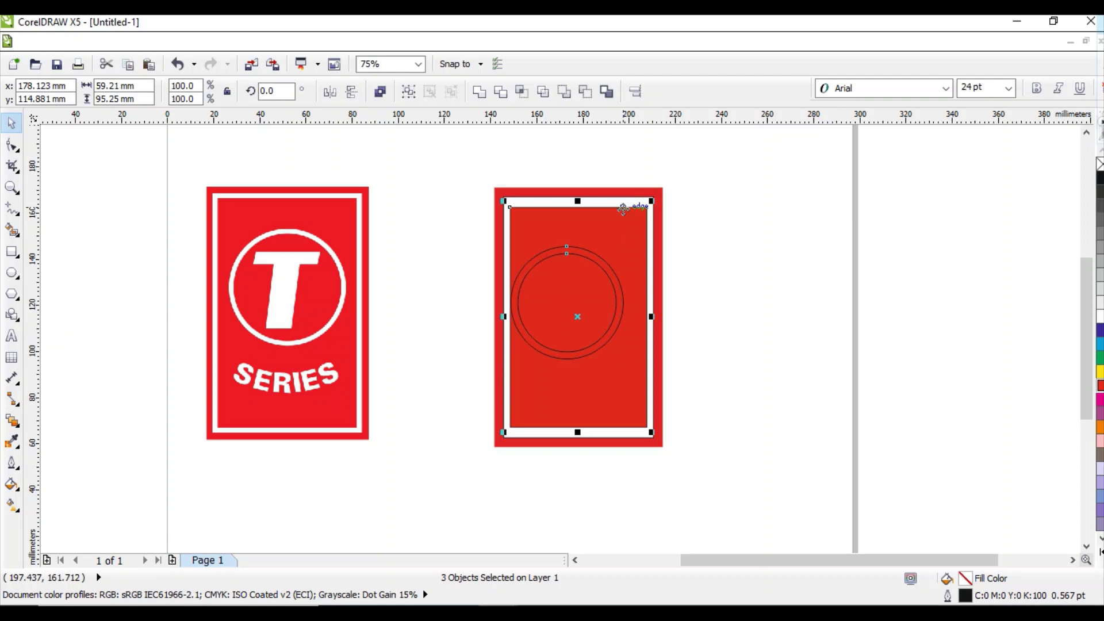
key("c")
key("e")
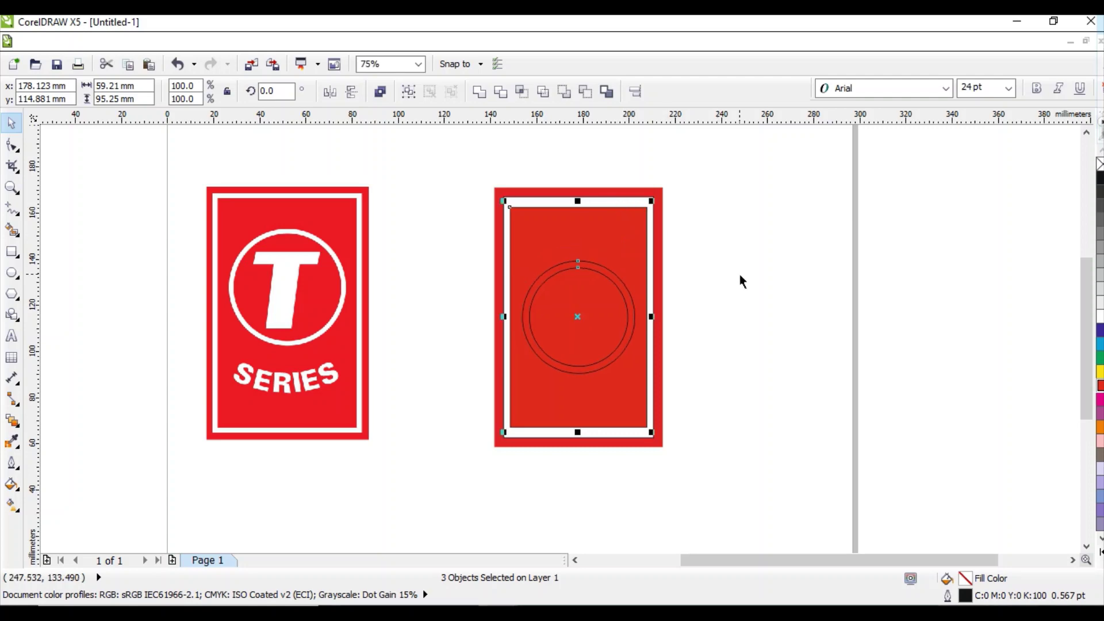
Nudge only the outer circle upward by about 2.6 mm.
left_click(632, 319)
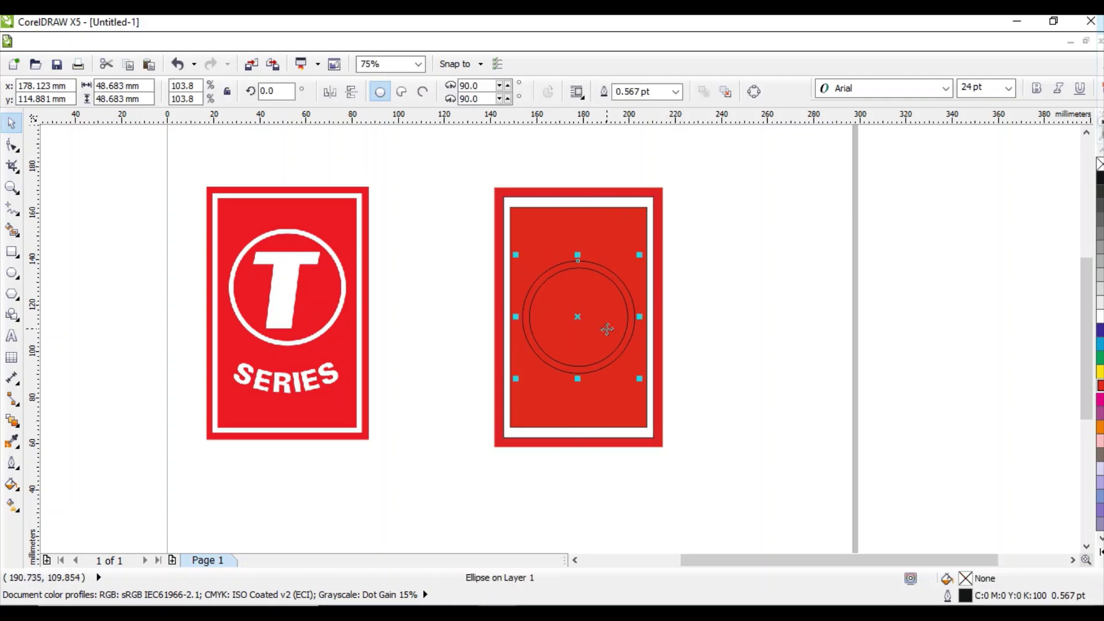
left_click(607, 329)
key("Up")
key("Up")
key("Up")
key("Up")
key("Up")
key("Up")
key("Up")
key("Up")
key("Up")
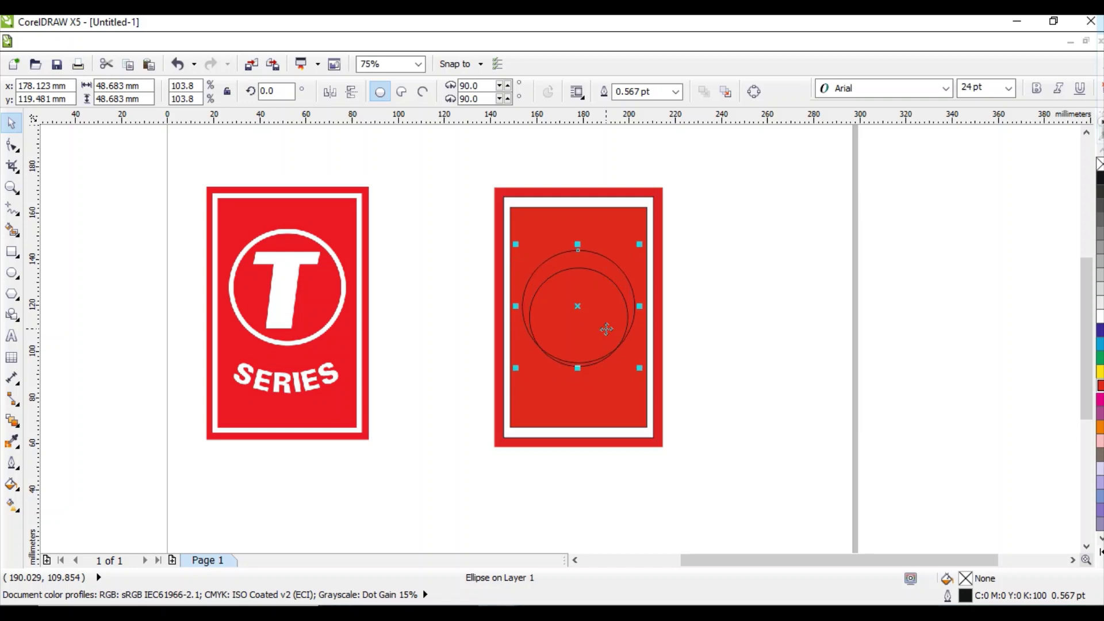
key("Down")
key("Down")
key("Down")
key("Down")
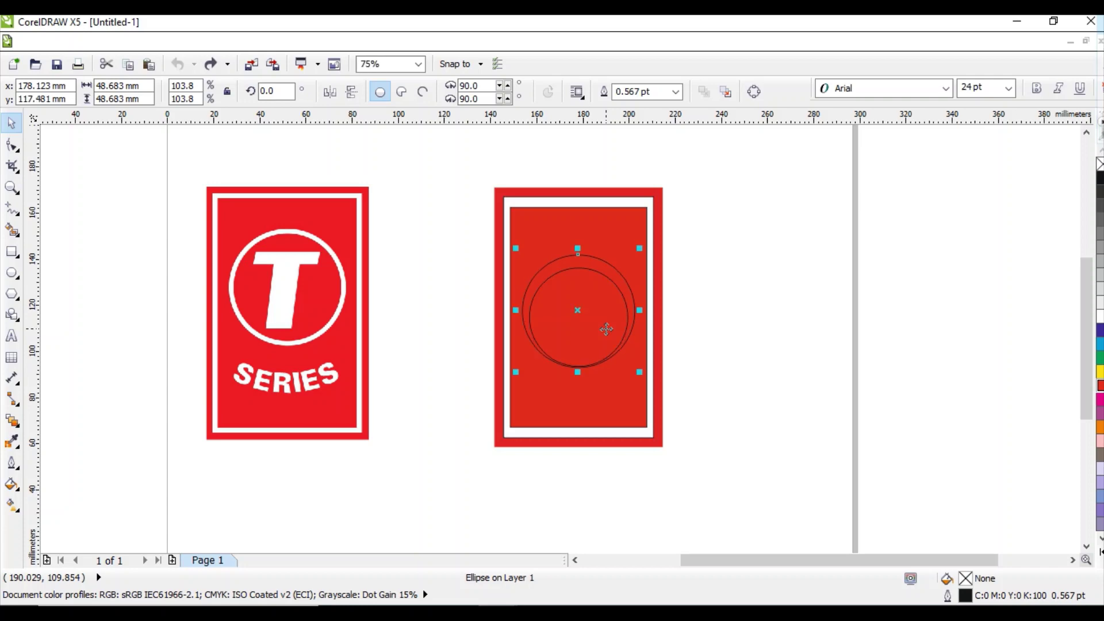
Align the inner circle's vertical centre with the outer circle so the two are concentric.
left_click(715, 310)
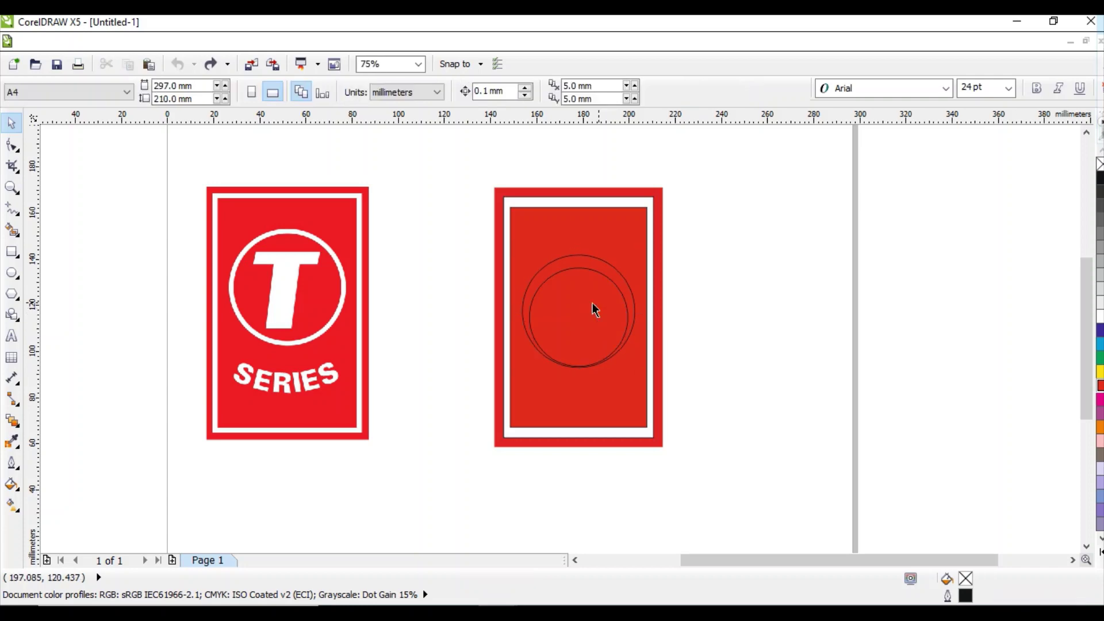
left_click(553, 278)
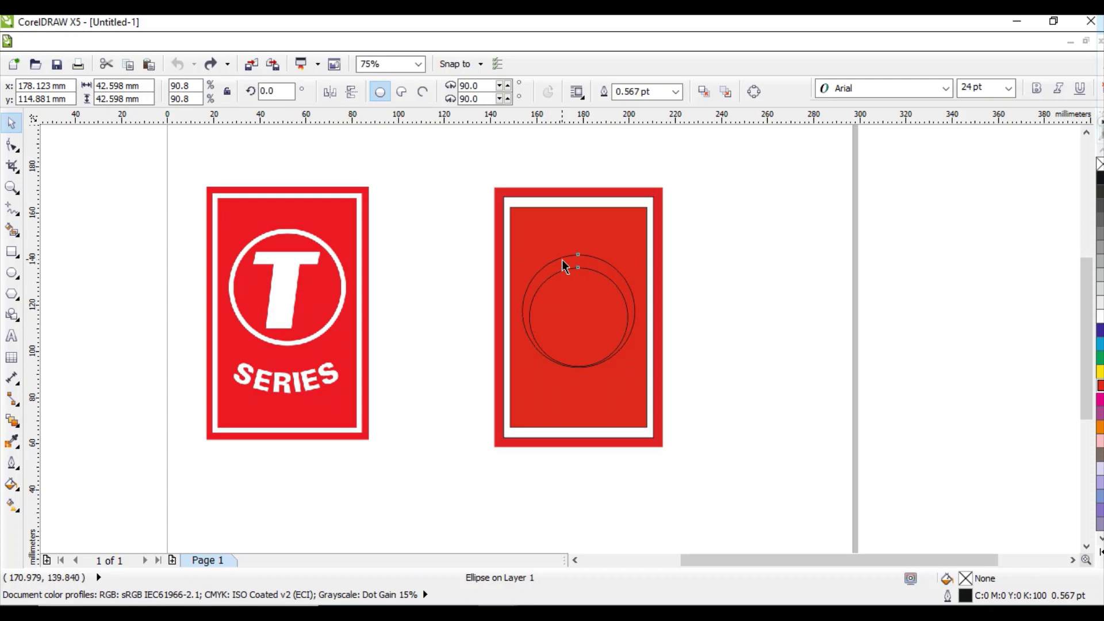
left_click(562, 260, "shift")
key("e")
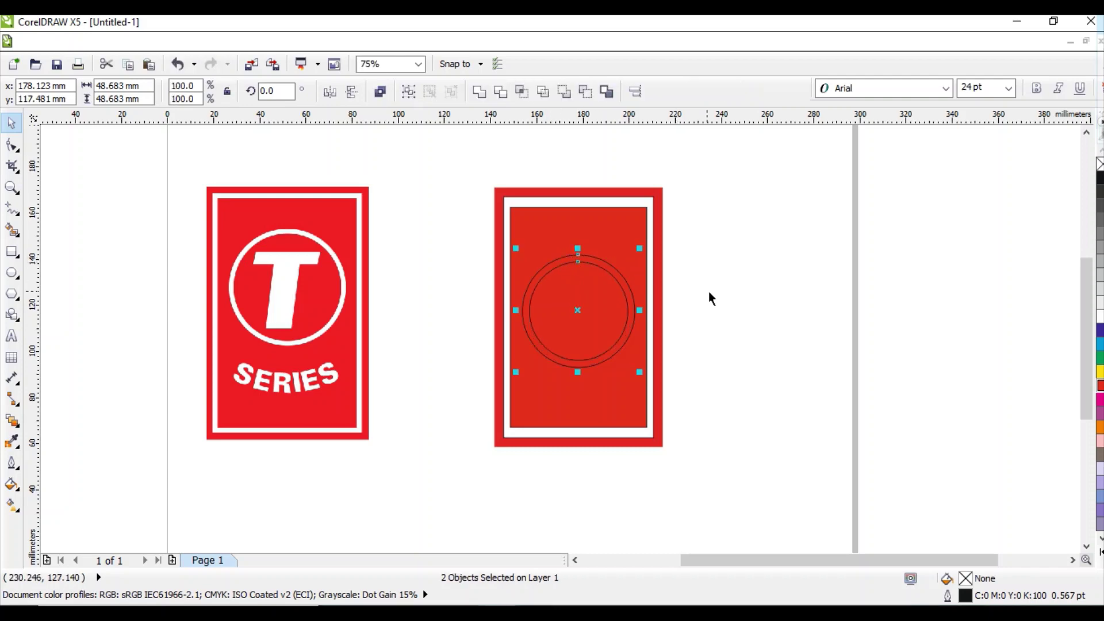
left_click(708, 291)
Move both circles together about 6 mm up the red panel.
left_click_drag(452, 246, 680, 376)
left_click_drag(578, 312, 579, 297)
left_click(733, 325)
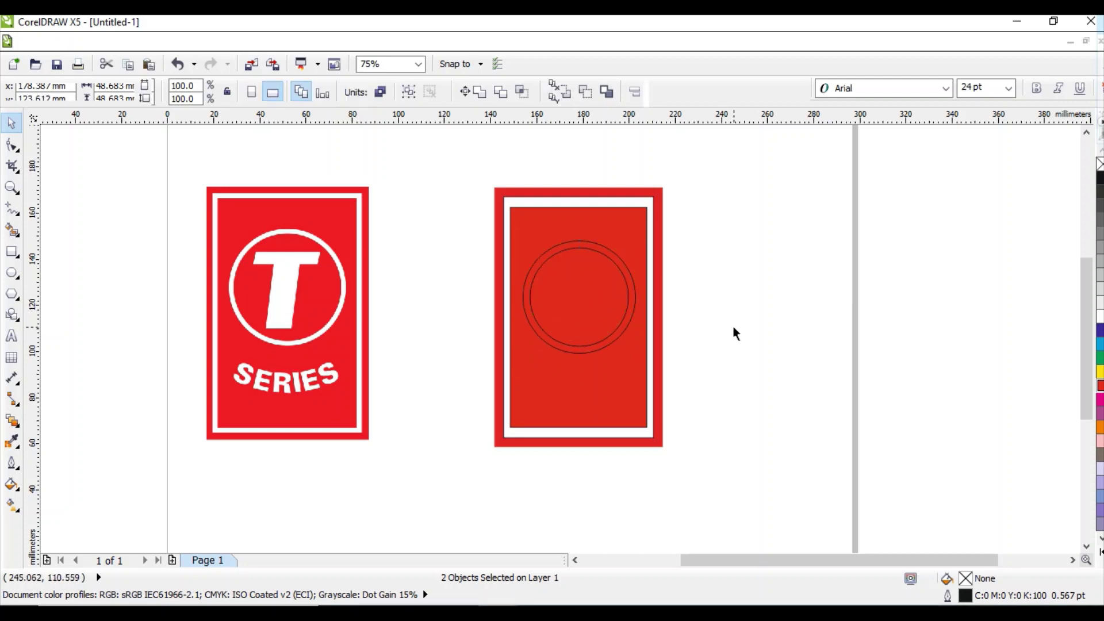
Fill the outer circle with white.
scroll(621, 283, "up", 2)
left_click(651, 302)
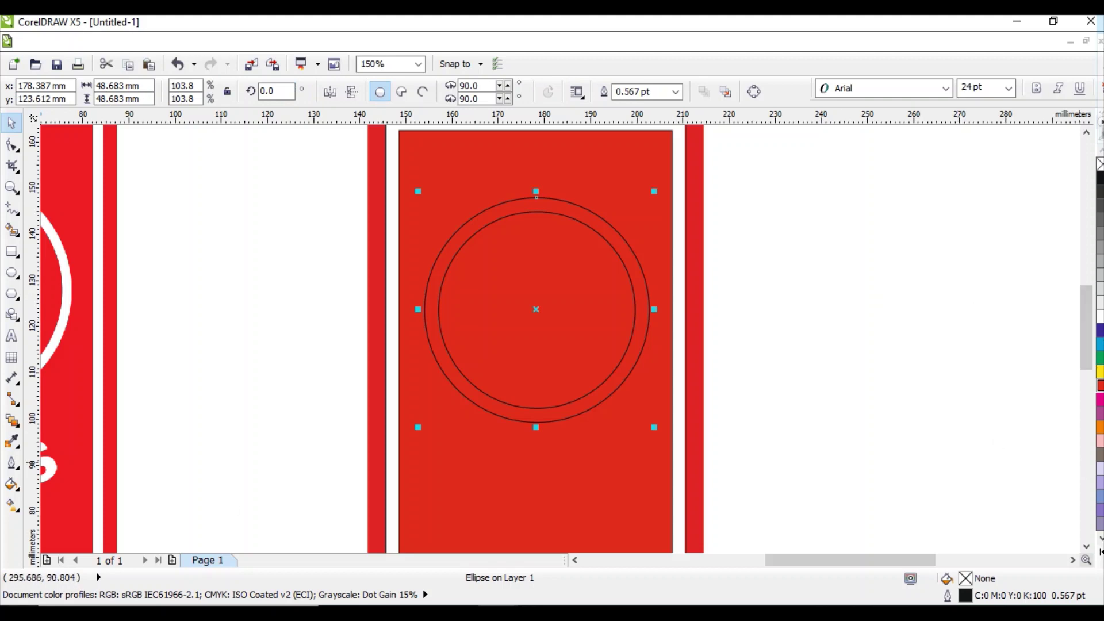
left_click(1099, 316)
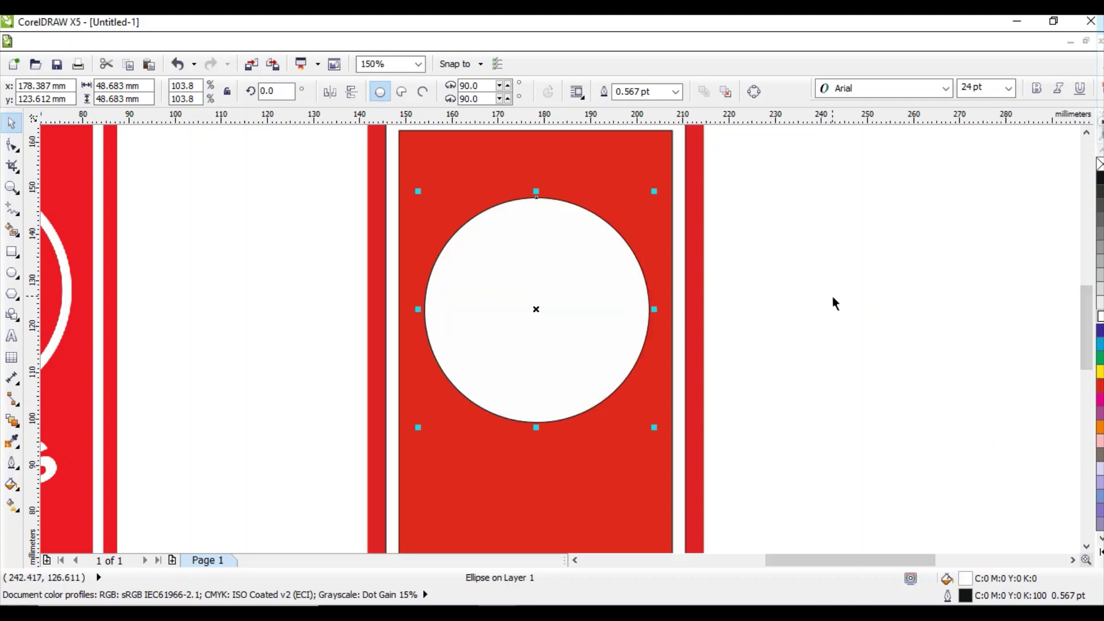
left_click(765, 296)
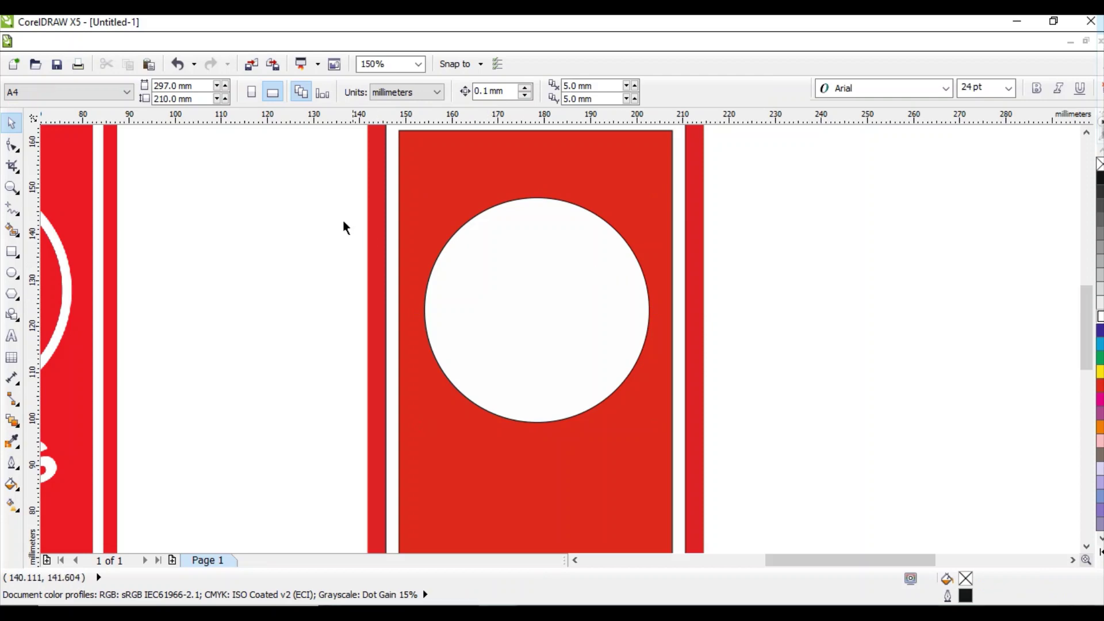
Duplicate the inner circle in place above the white one and fill the copy with red (C:0 M:100 Y:100 K:0).
left_click_drag(311, 206, 692, 417)
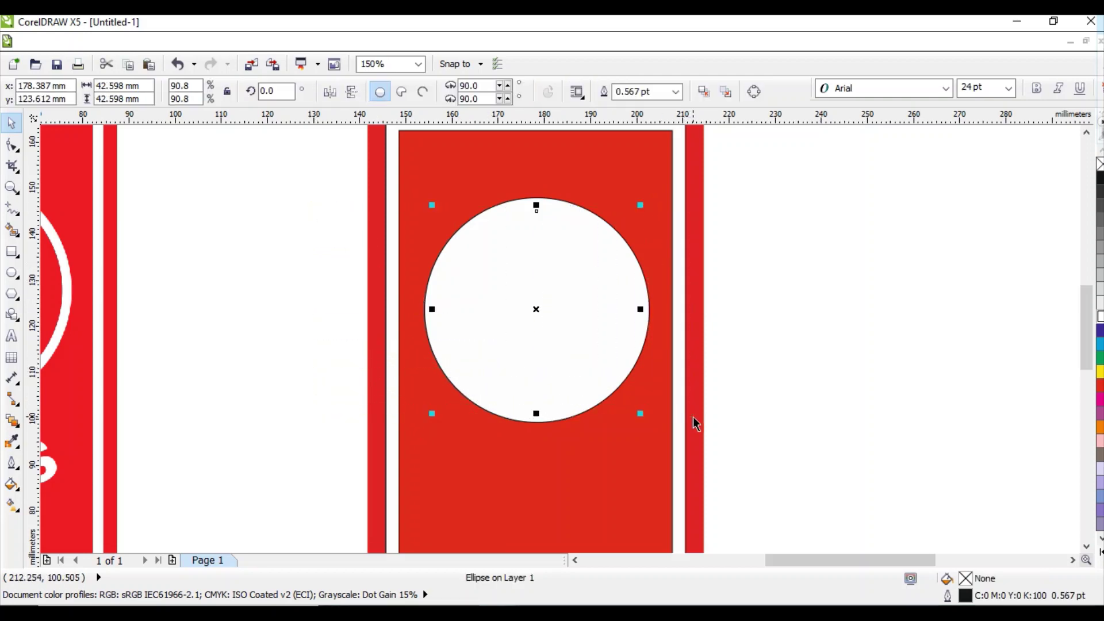
key("KP_Add")
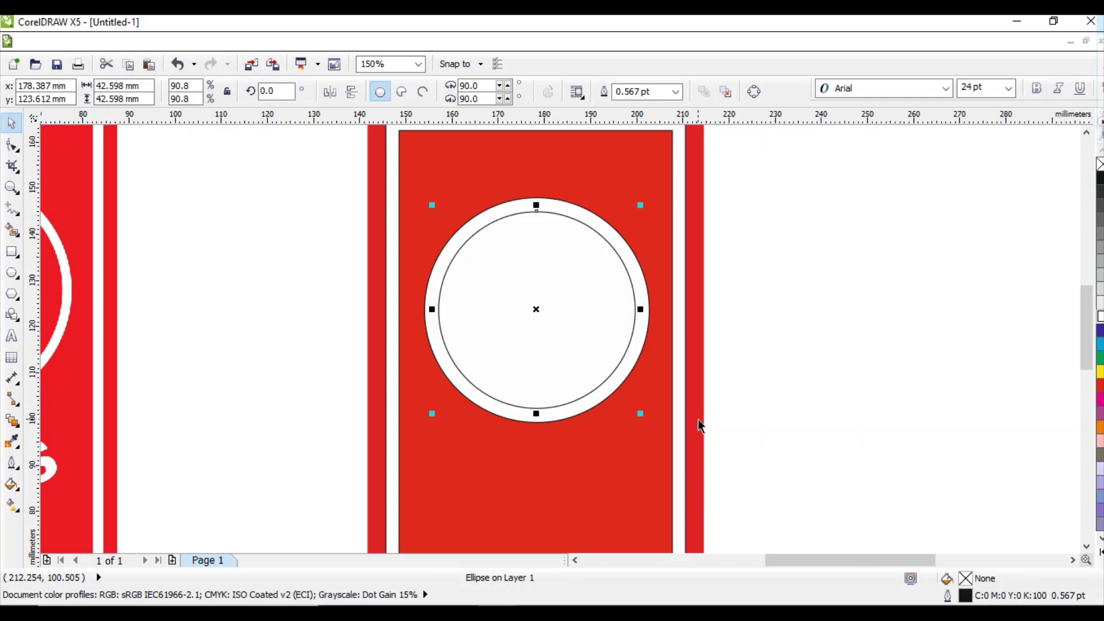
key("F3")
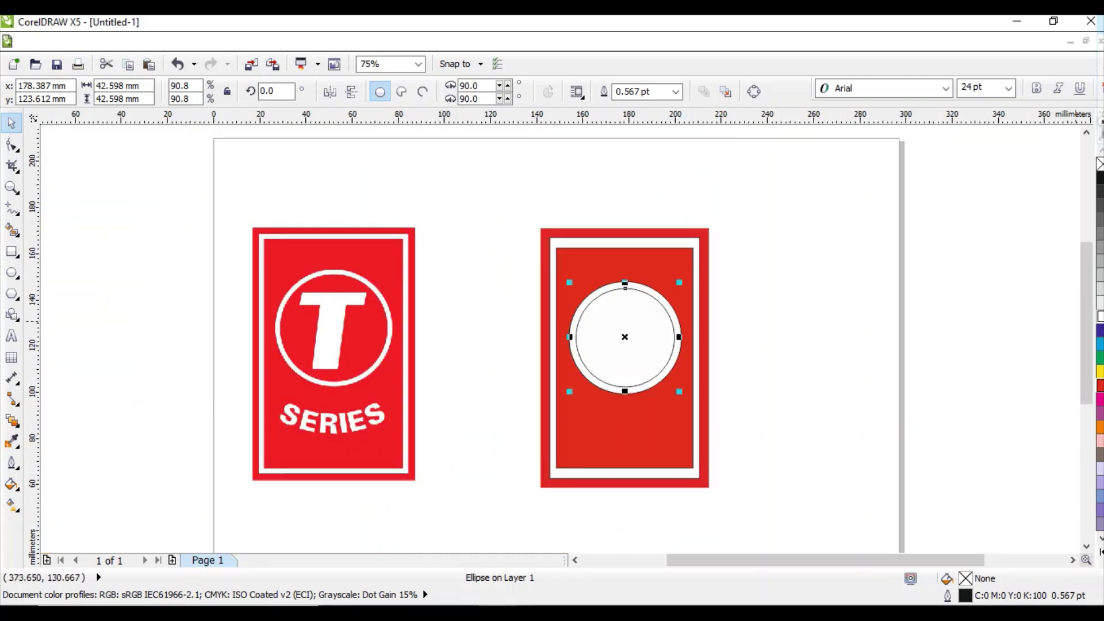
left_click(1100, 386)
left_click(786, 337)
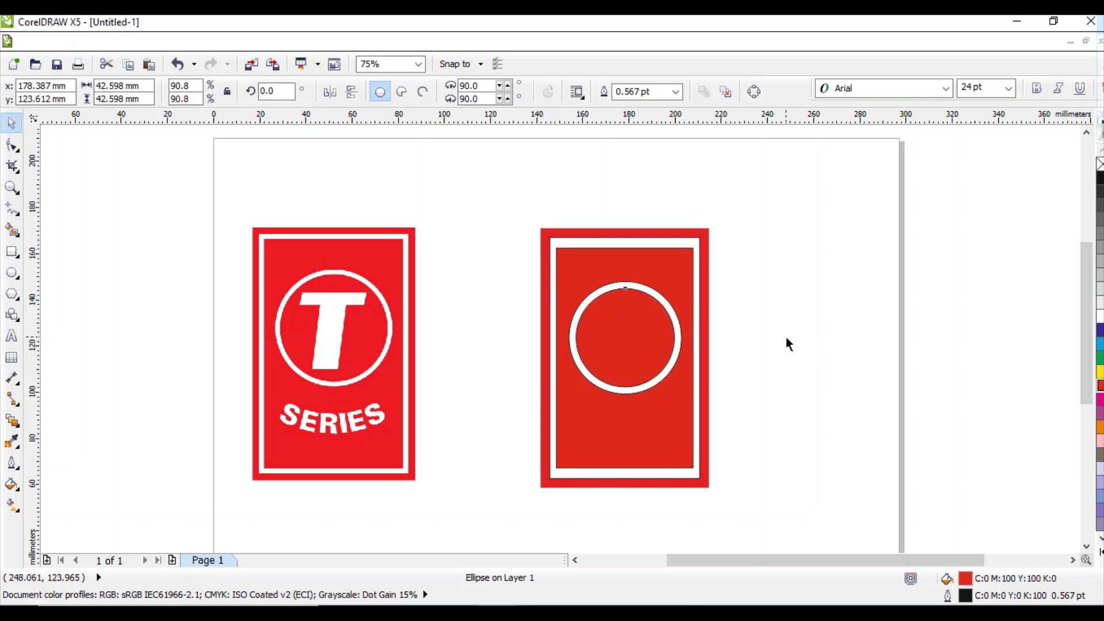
key("F8")
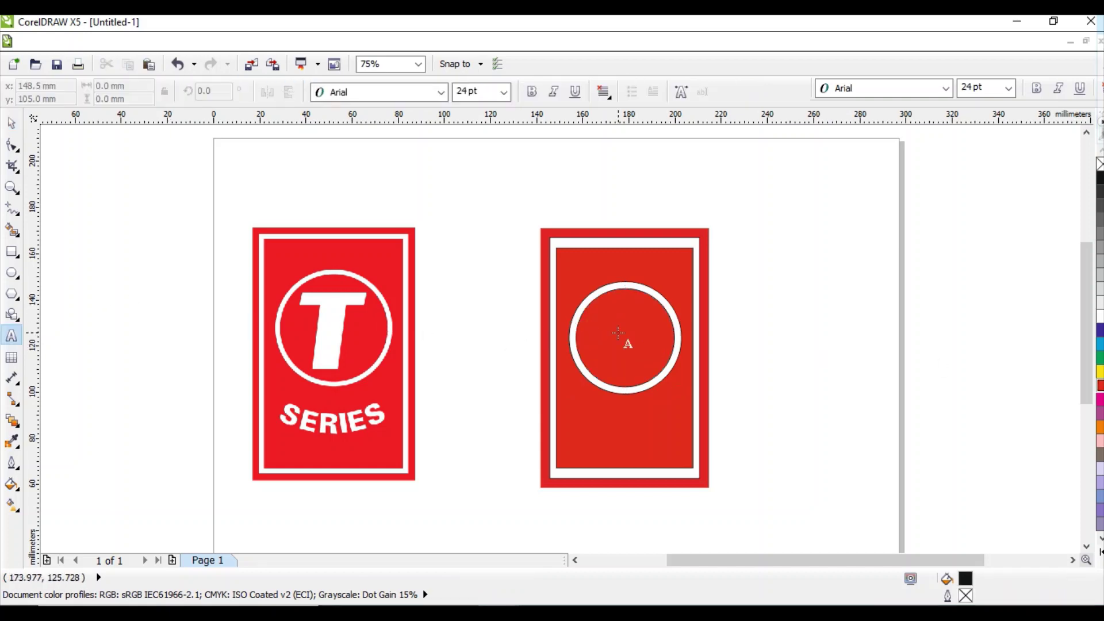
left_click(637, 340)
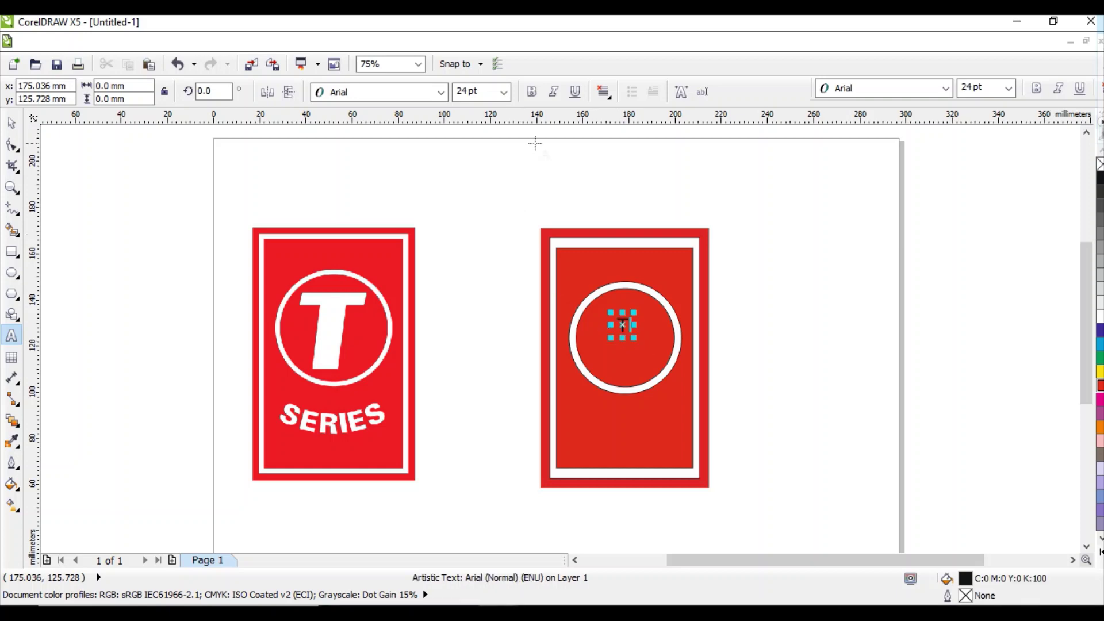
left_click(553, 91)
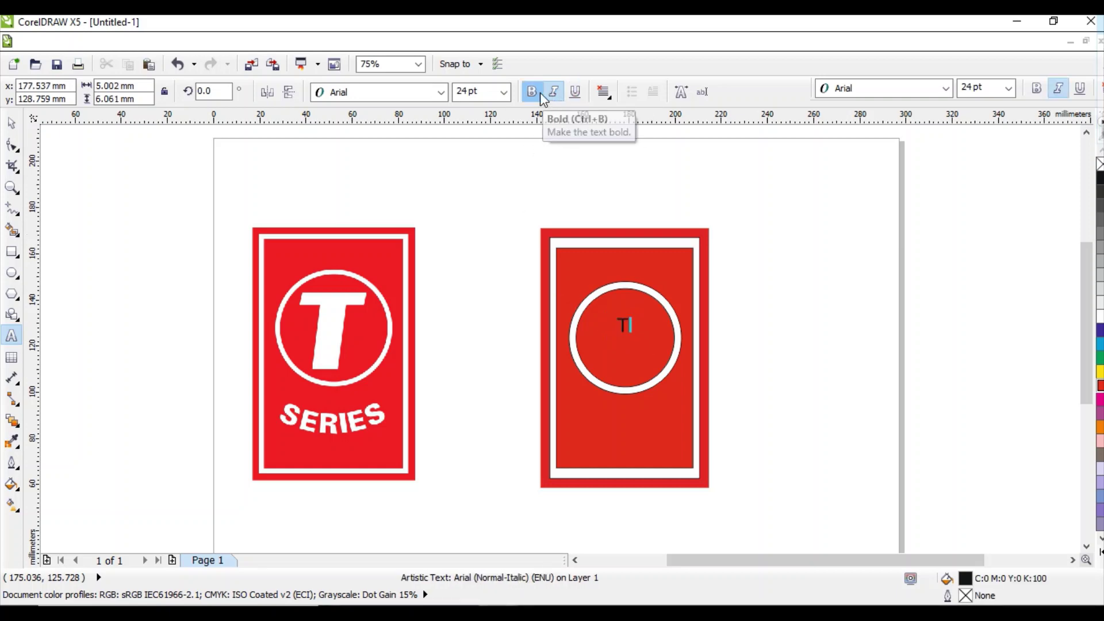
left_click(12, 122)
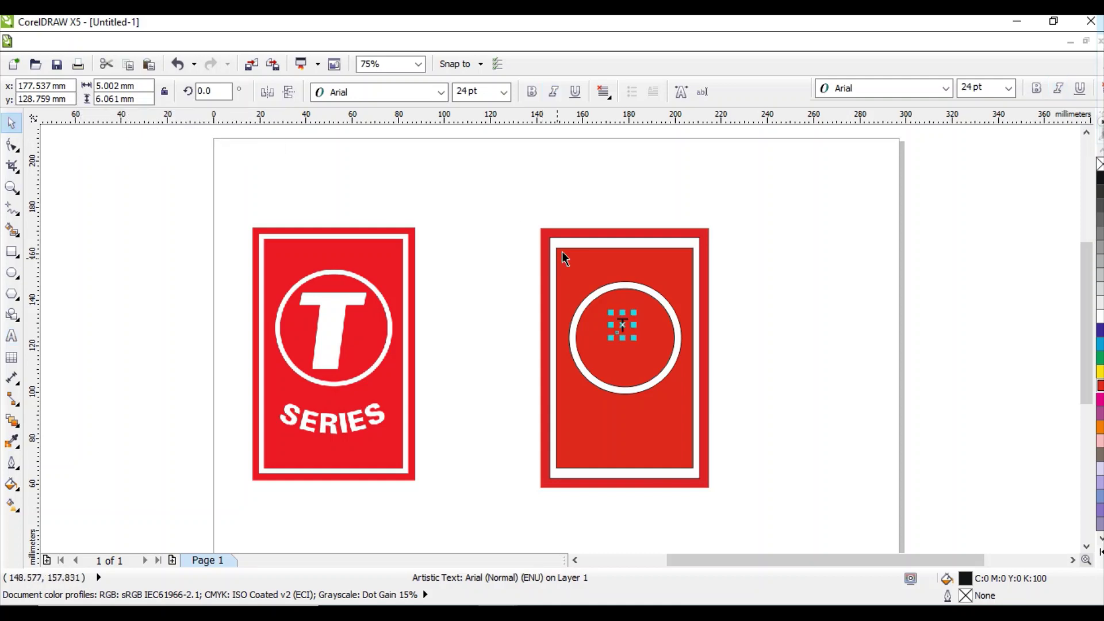
left_click(553, 91)
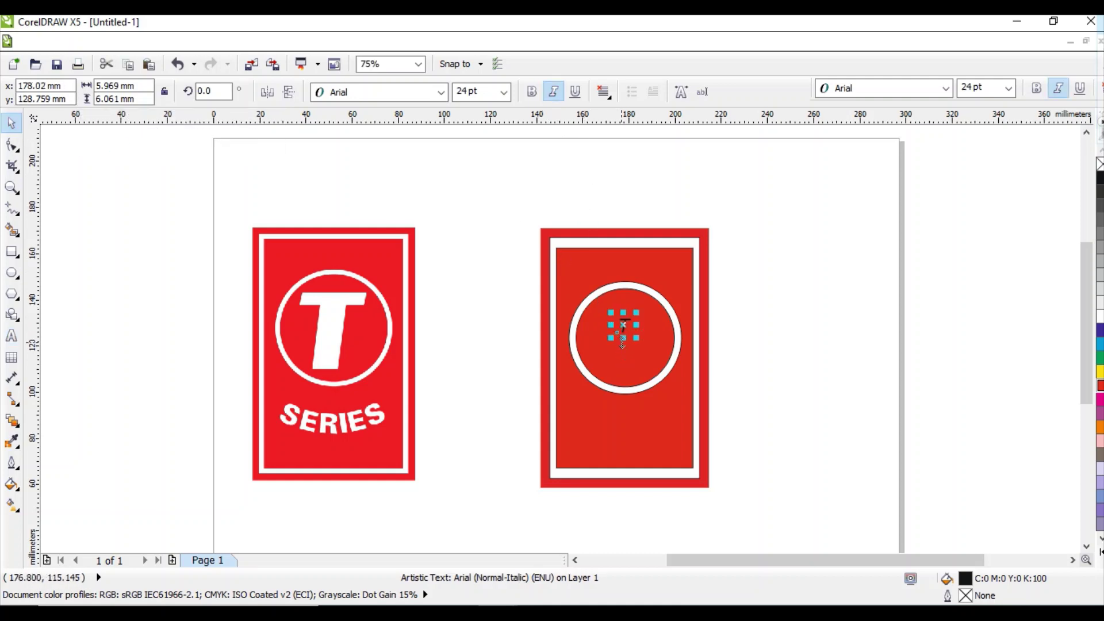
left_click_drag(611, 338, 572, 368)
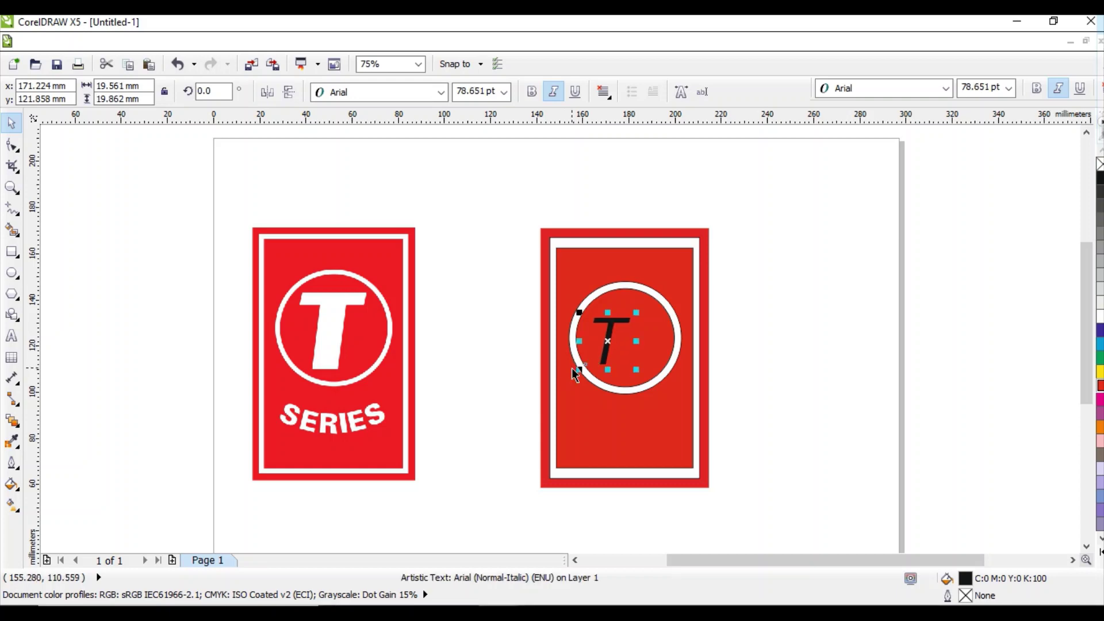
key("Delete")
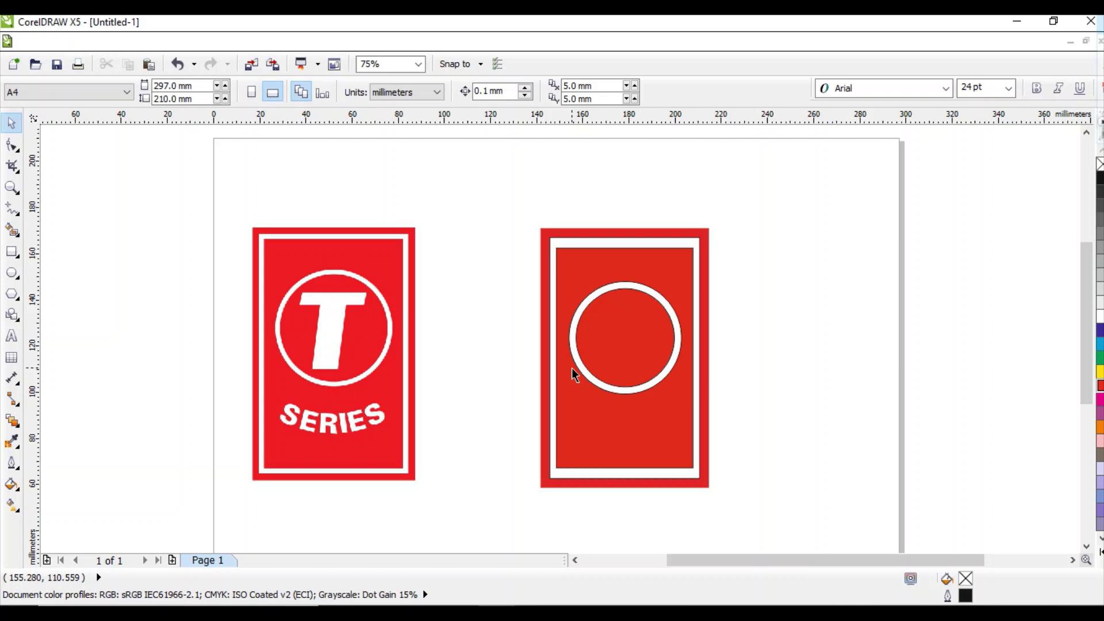
Add the letter "B" in Arial inside the ring and enlarge it to about 47 pt.
key("F8")
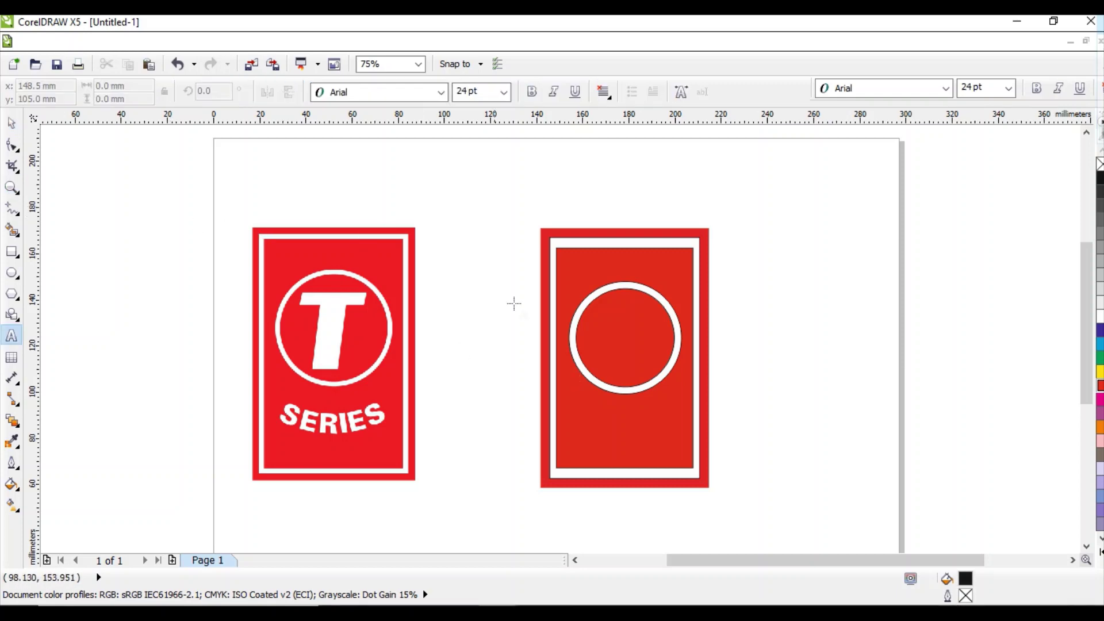
left_click(602, 336)
type("B")
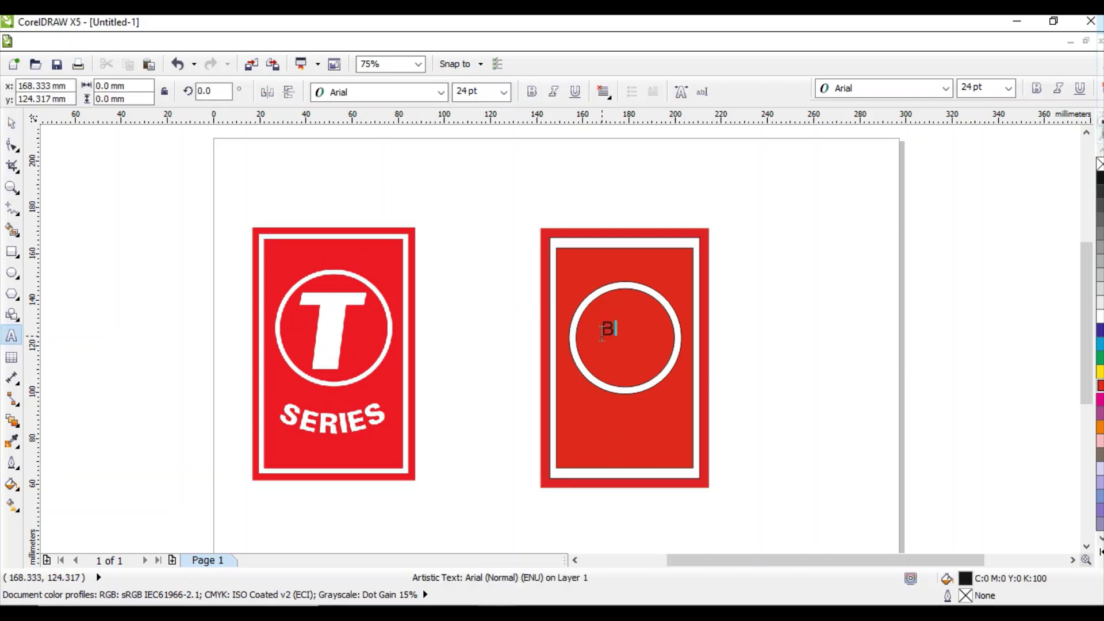
left_click(12, 123)
scroll(627, 347, "up", 2)
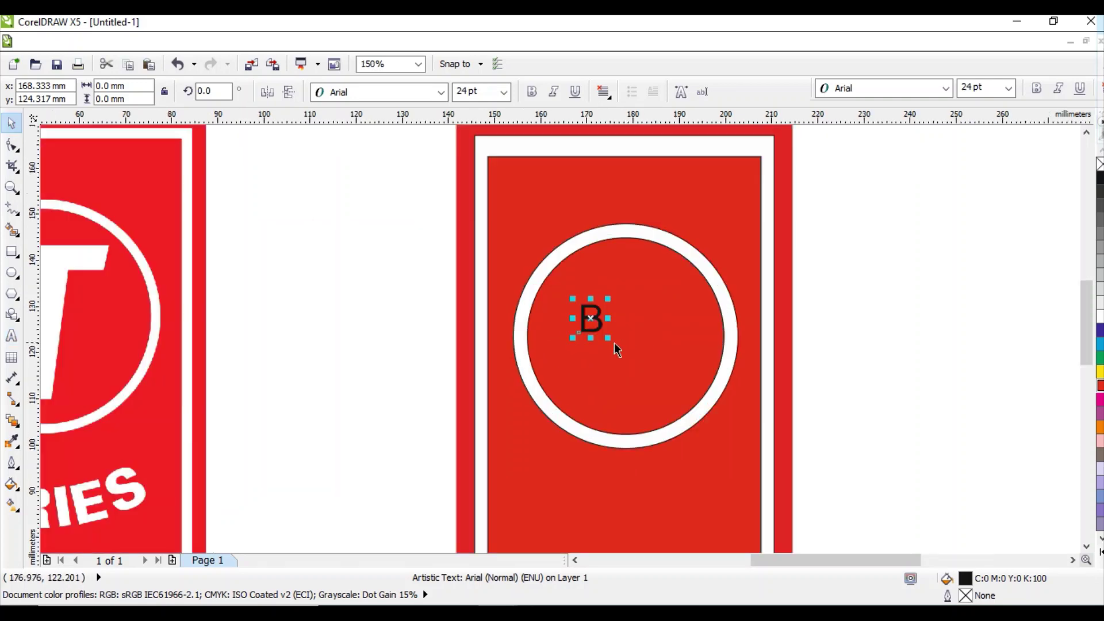
left_click_drag(608, 341, 628, 371)
Append "M" to the letter so the text reads "BM", and enlarge the text to about 66 pt.
key("F8")
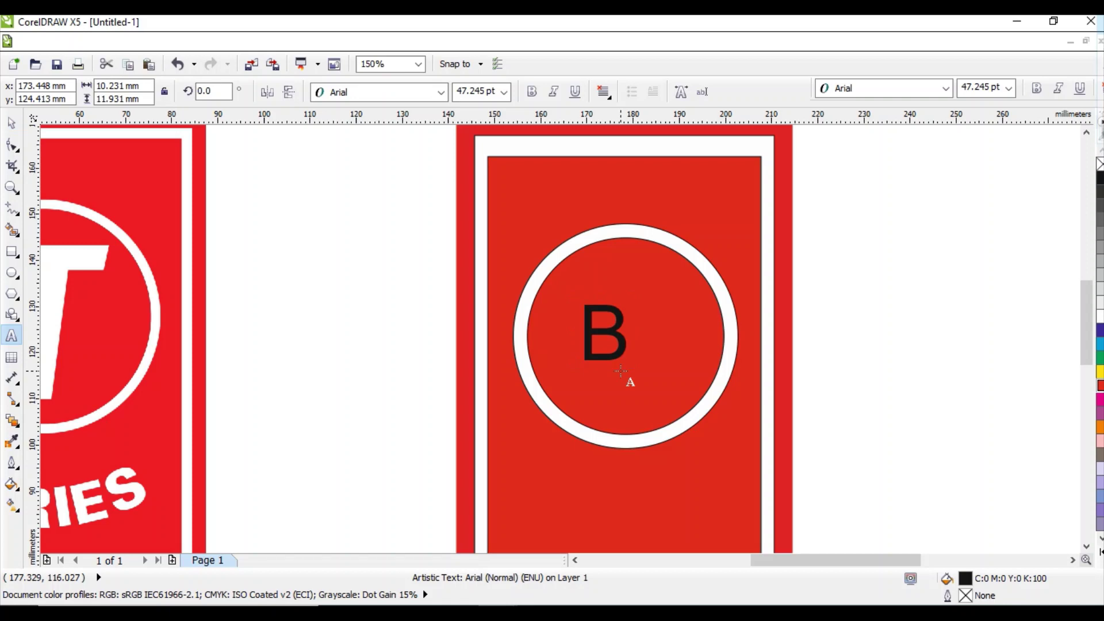
type("M")
key("Escape")
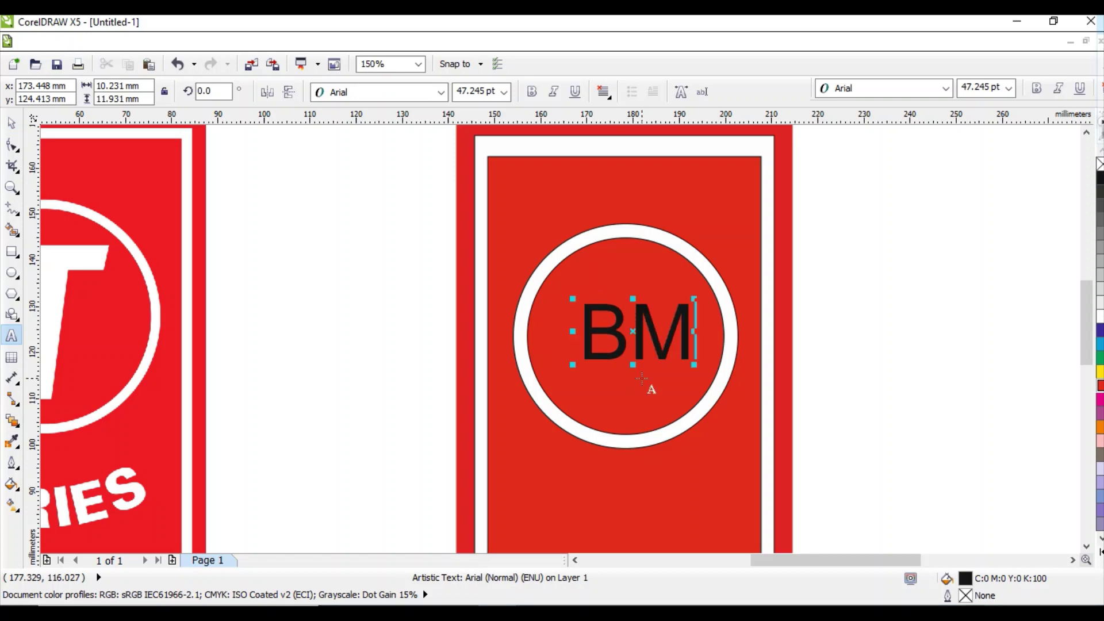
scroll(649, 386, "down", 2)
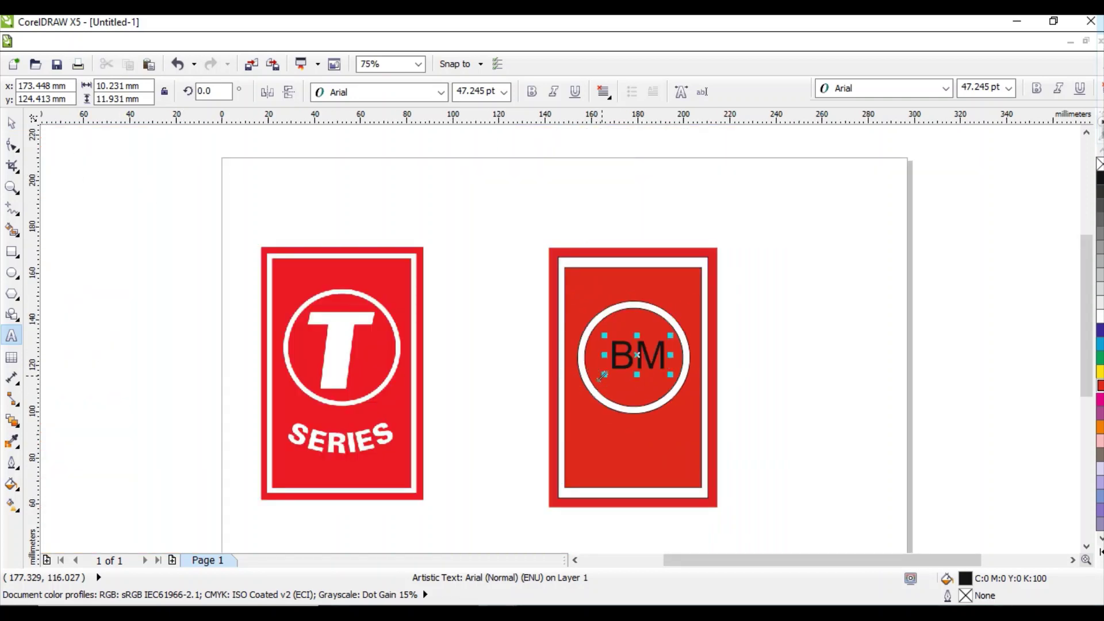
left_click_drag(602, 374, 583, 386)
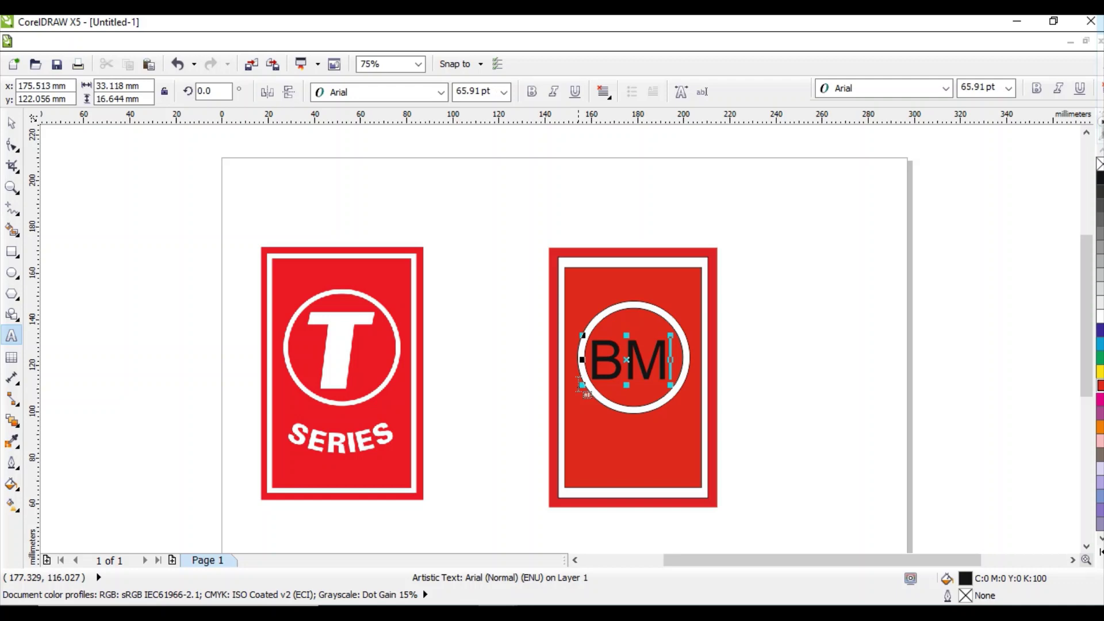
Make the BM text italic and enlarge it to about 71 pt within the ring.
left_click(554, 92)
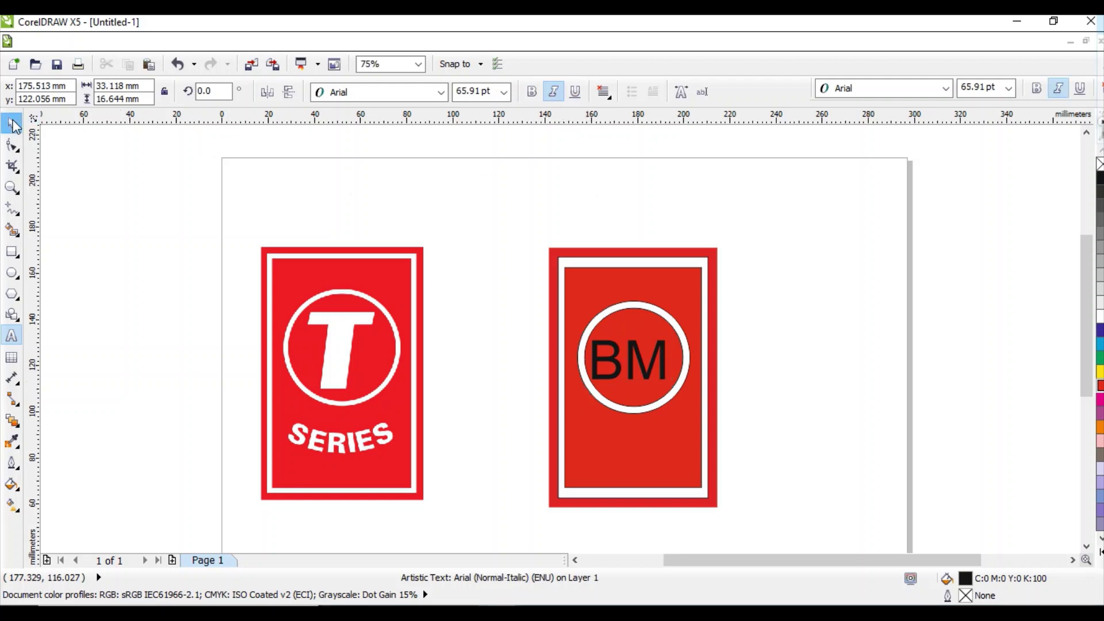
key("ctrl+z")
key("Escape")
key("Escape")
left_click(627, 368)
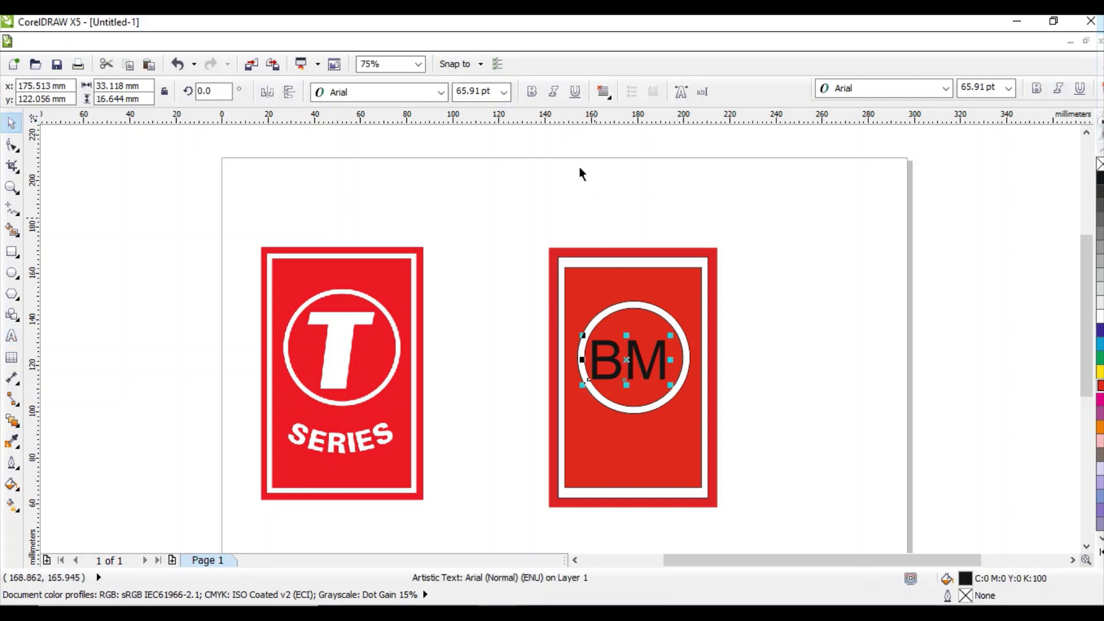
left_click(553, 92)
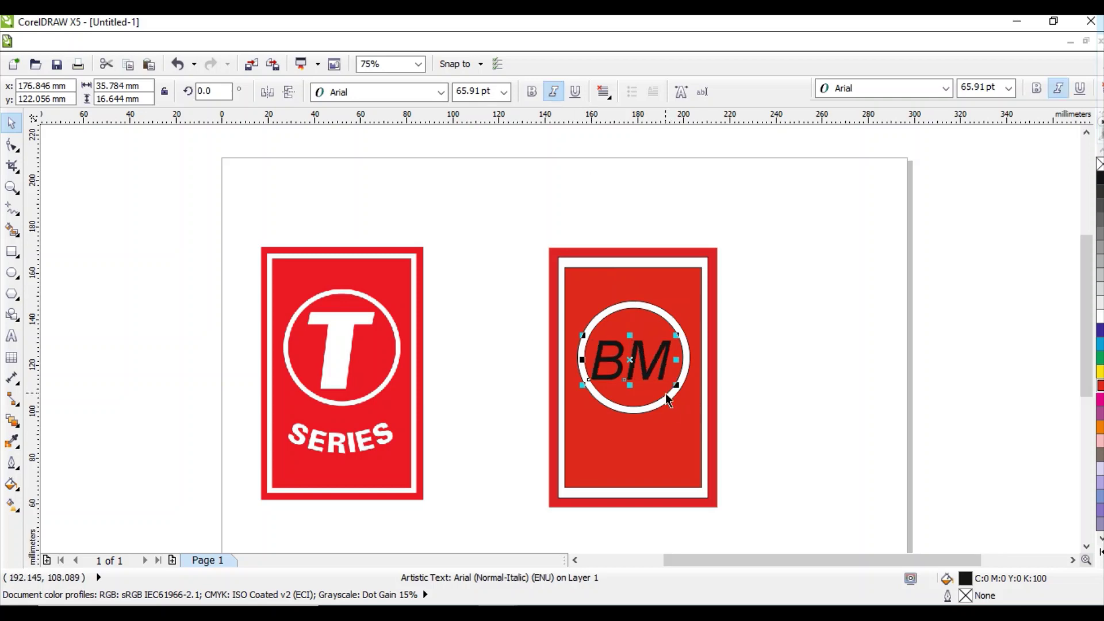
scroll(664, 394, "up", 2)
left_click_drag(683, 283, 695, 278)
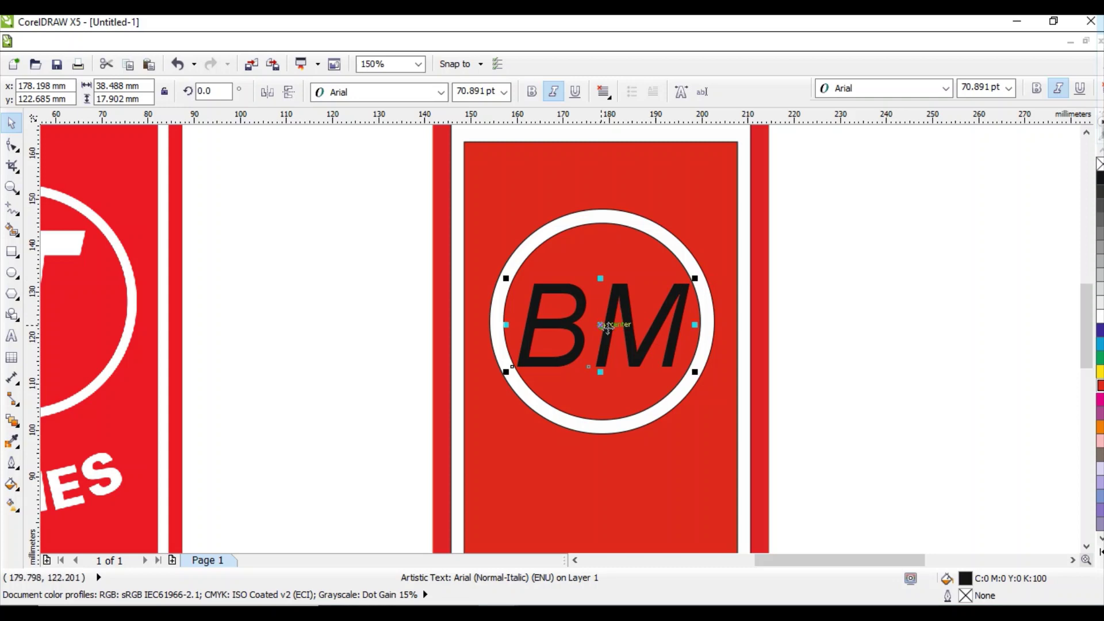
Make the BM text bold, resize it to about 37 × 21 mm, and centre it inside the ring.
left_click_drag(600, 326, 600, 306)
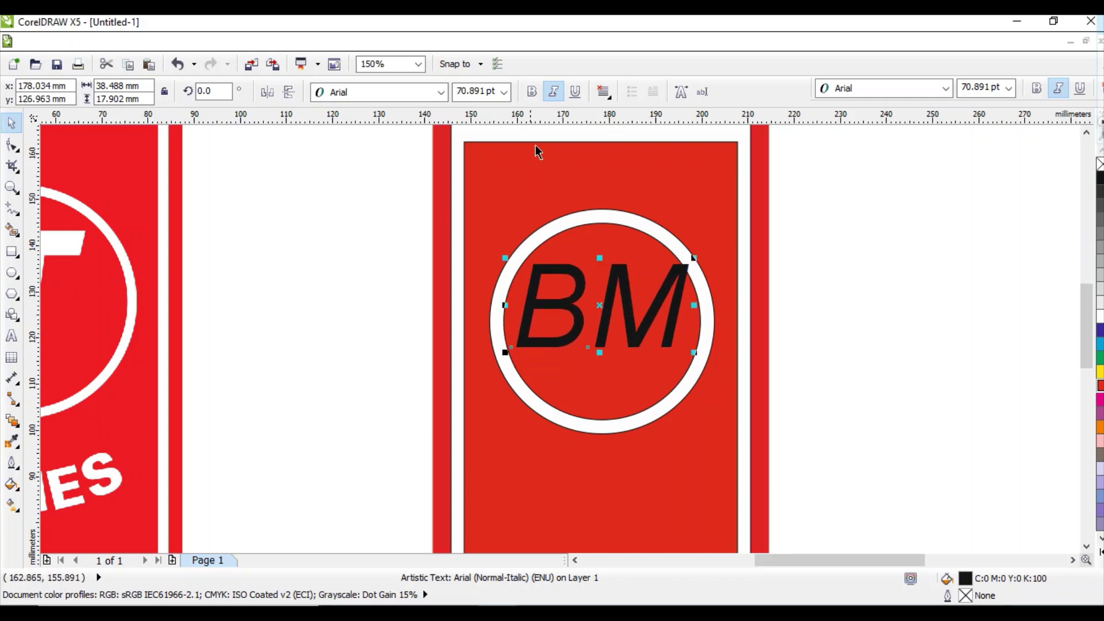
left_click(532, 92)
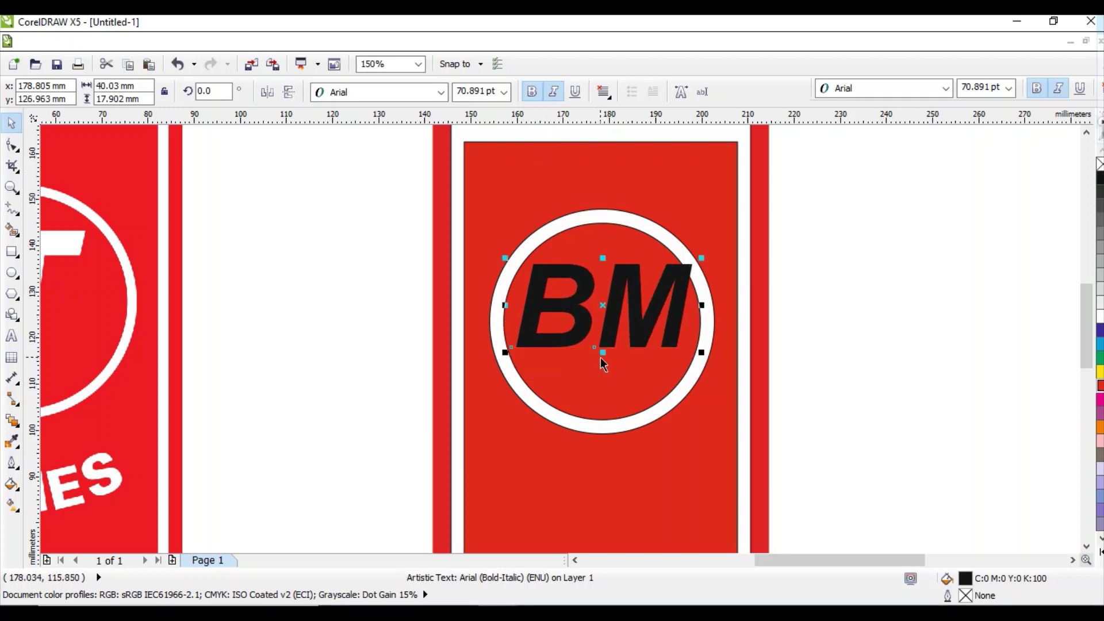
left_click_drag(600, 357, 601, 361)
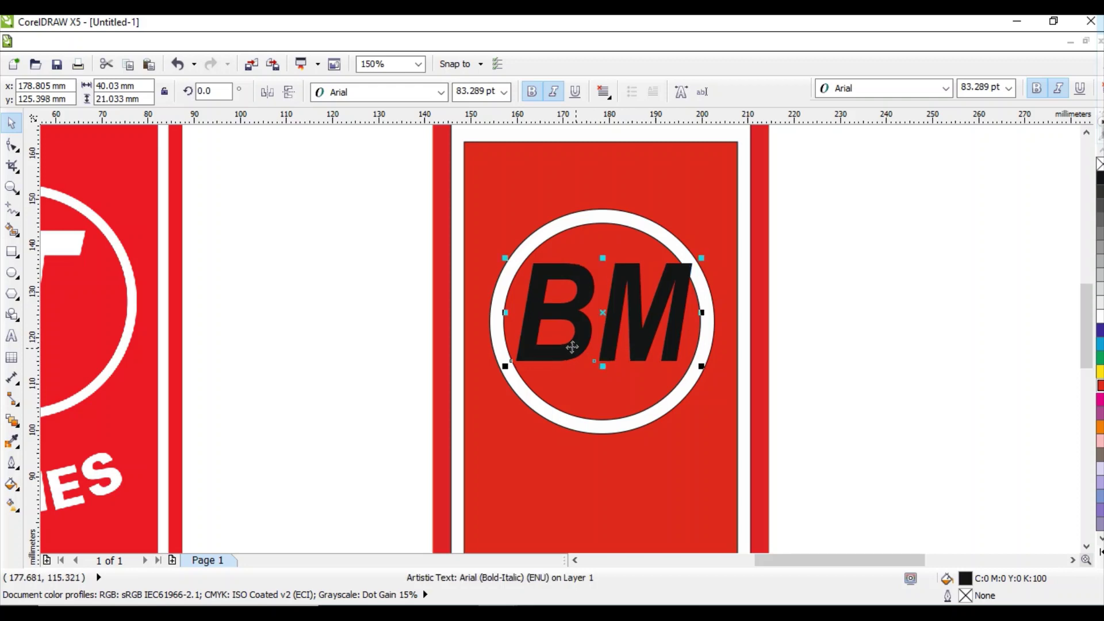
left_click_drag(702, 314, 687, 314)
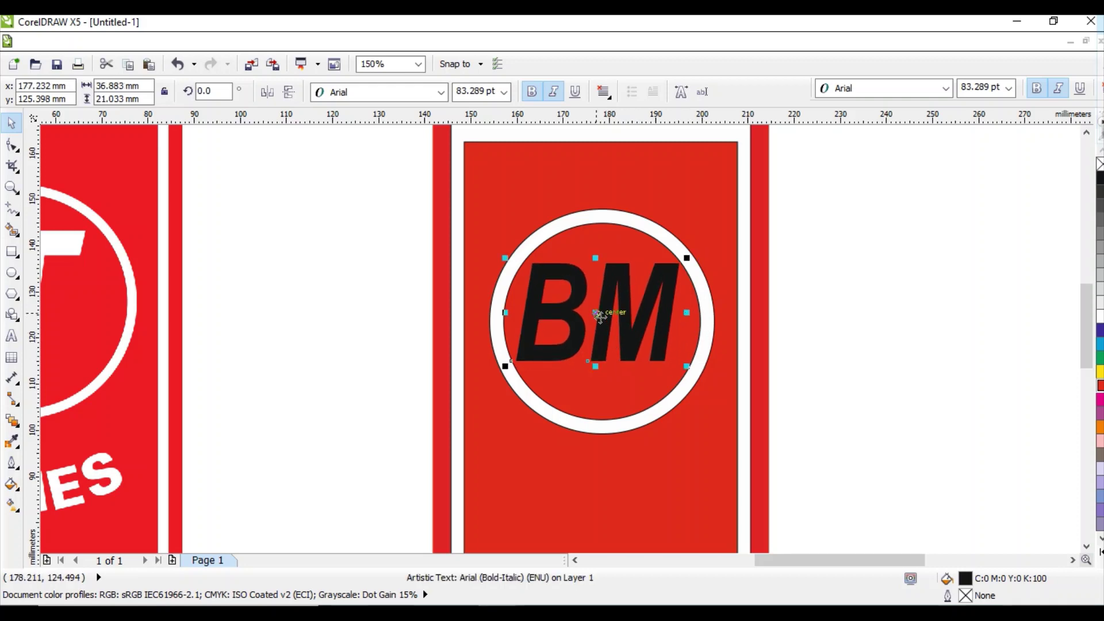
left_click_drag(598, 314, 603, 322)
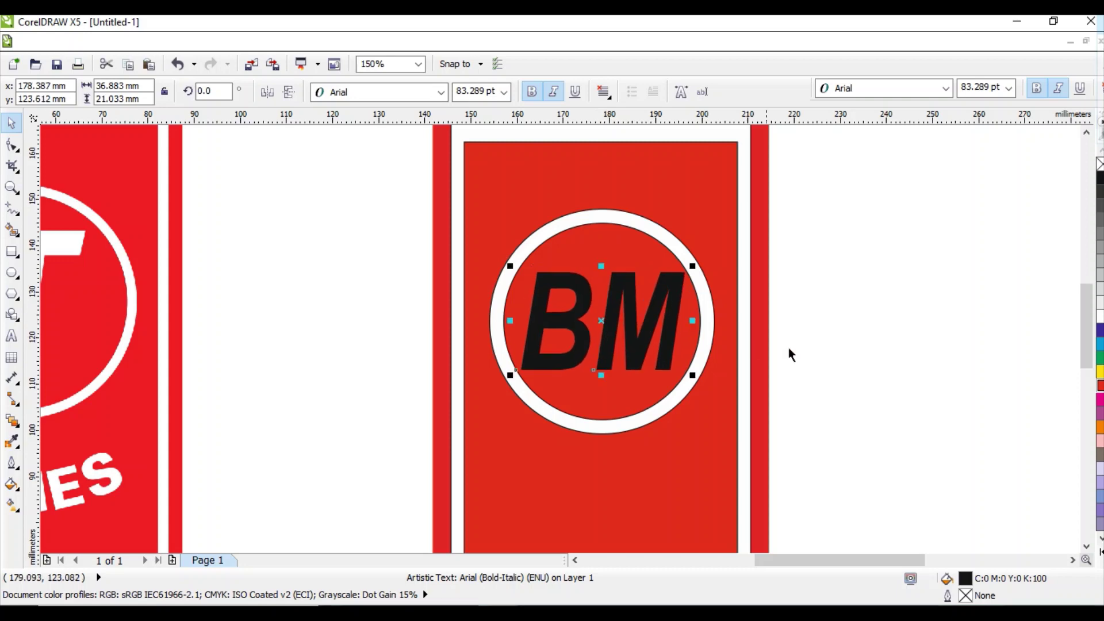
Fill the BM text with white.
left_click(838, 349)
left_click(666, 320)
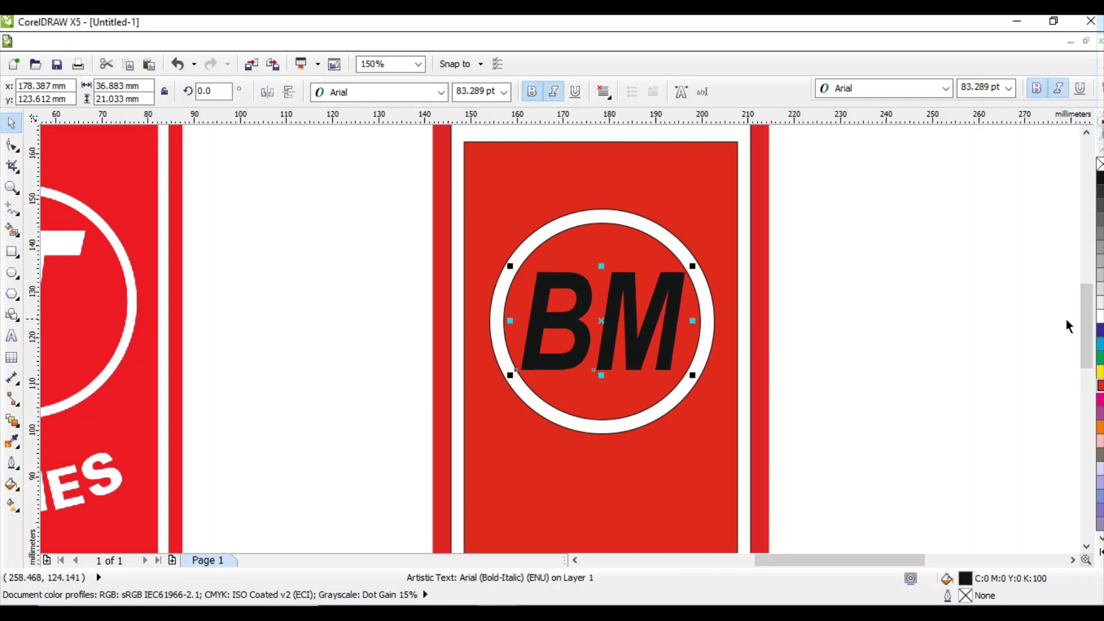
left_click(1099, 317)
left_click(953, 314)
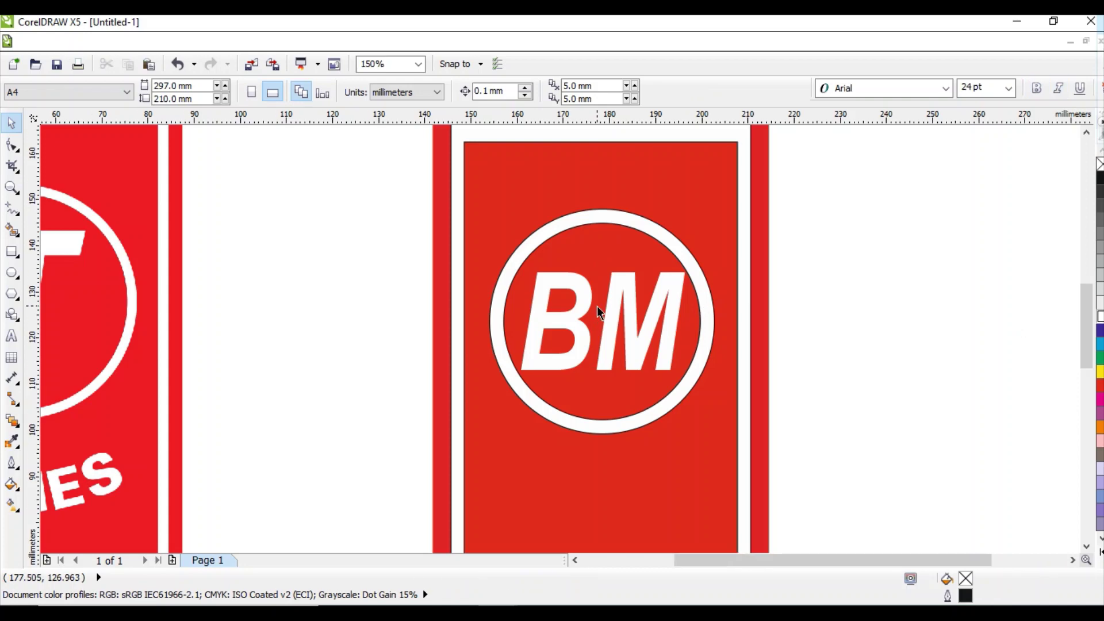
Stretch the inner red rectangle slightly upward and downward to thin the white band above and below it.
scroll(597, 306, "down", 1)
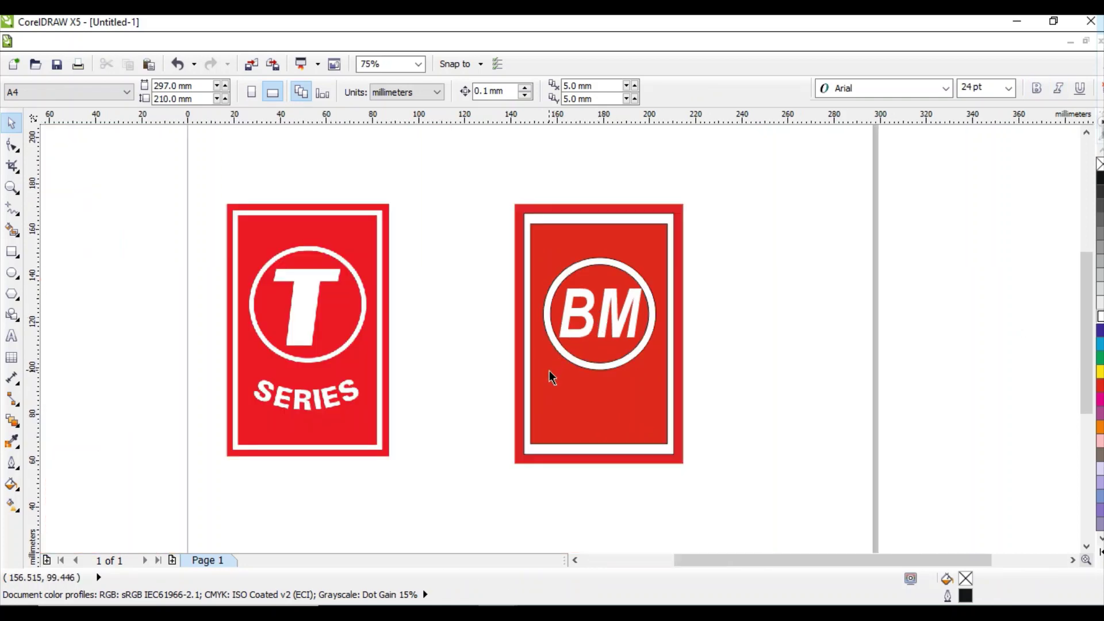
scroll(578, 219, "up", 1)
scroll(578, 220, "up", 2)
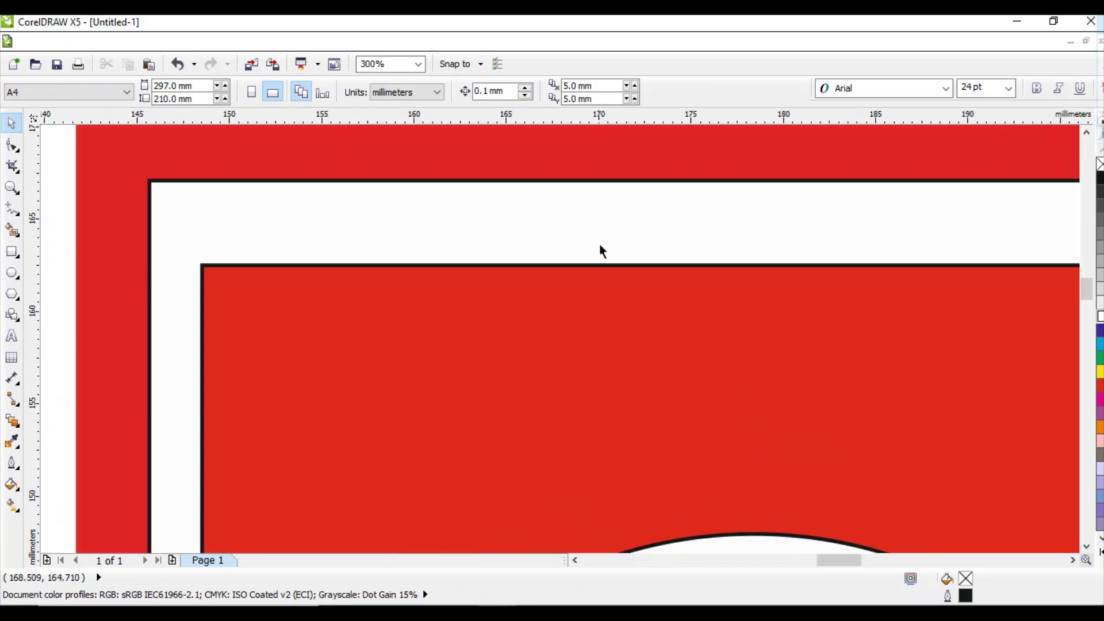
left_click(623, 265)
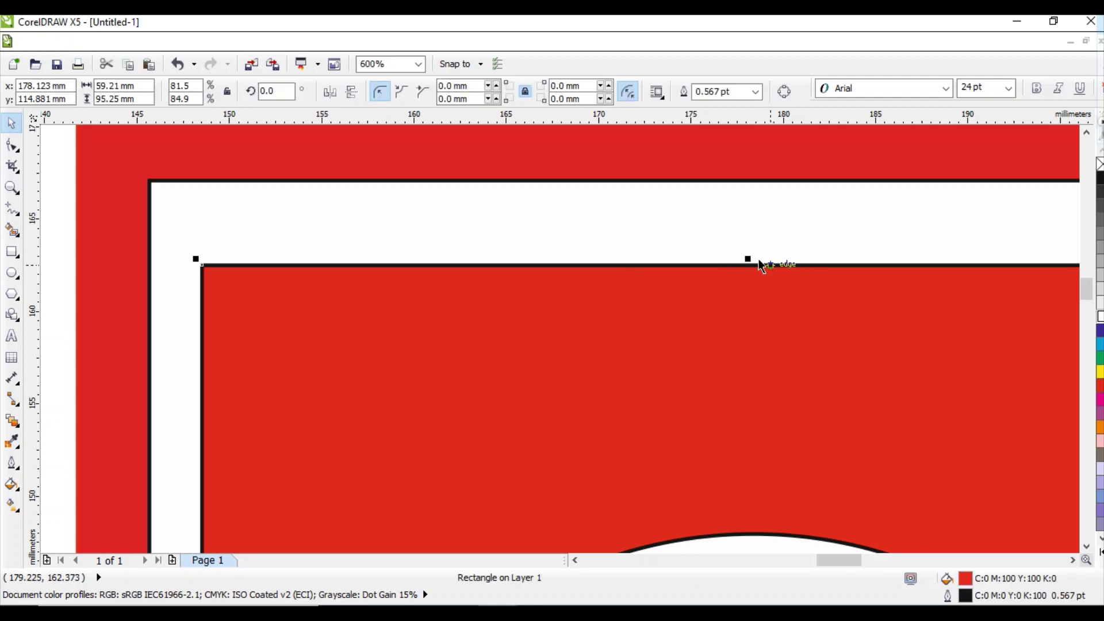
left_click_drag(748, 257, 747, 229)
scroll(746, 229, "down", 3)
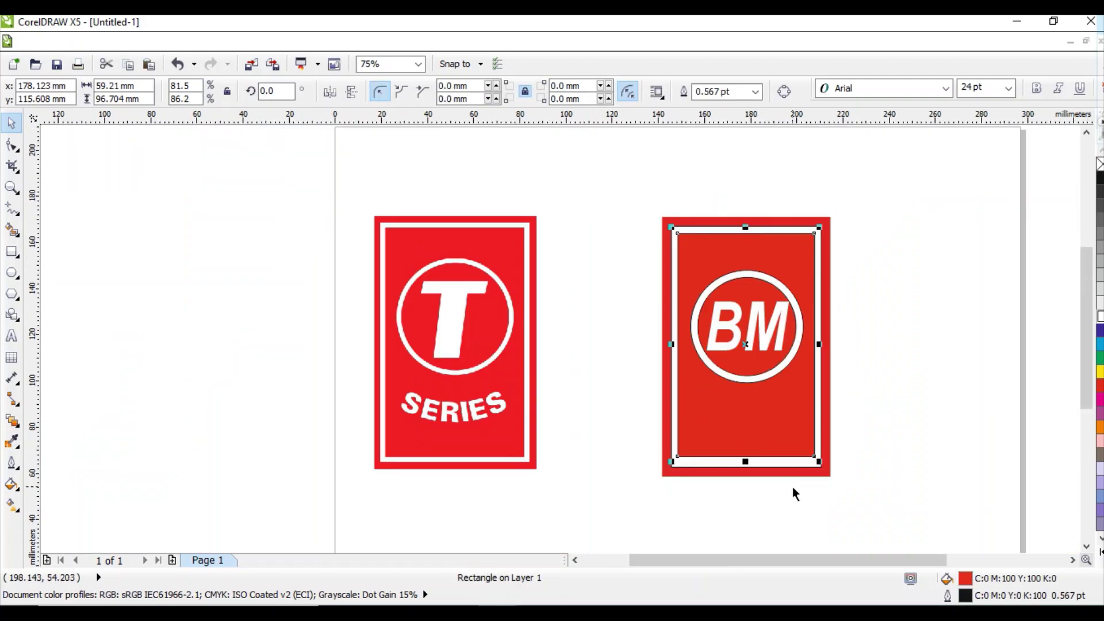
scroll(794, 493, "up", 2)
left_click_drag(609, 369, 611, 378)
left_click(650, 458)
scroll(578, 199, "down", 1)
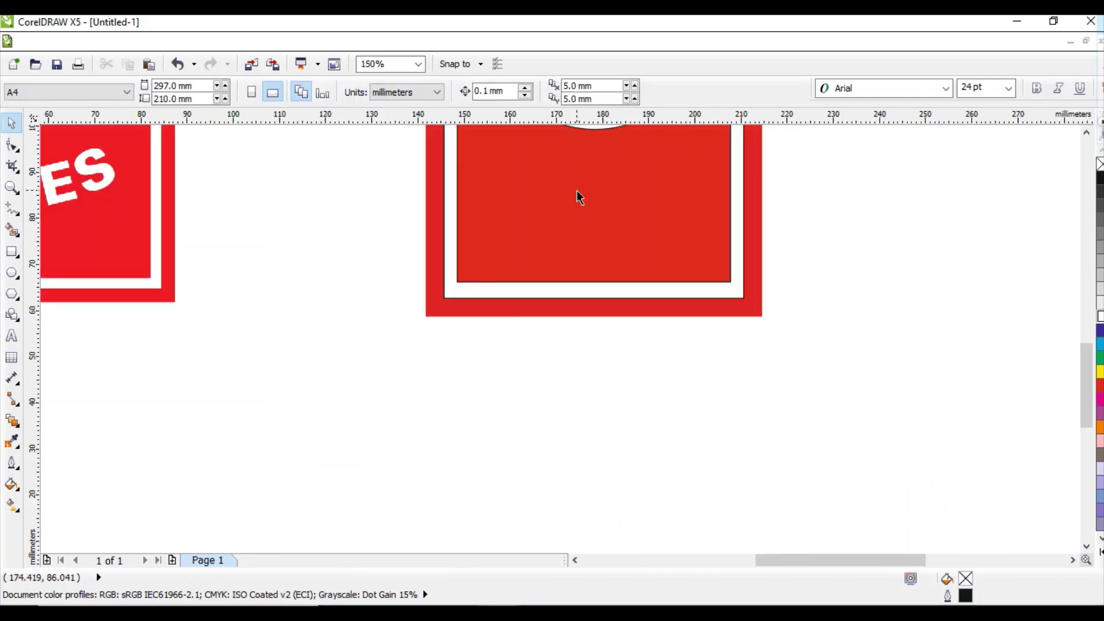
Add the text "SERIES" in Arial 24 pt on the red rectangle below the ring.
left_click(1087, 132)
left_click(1086, 133)
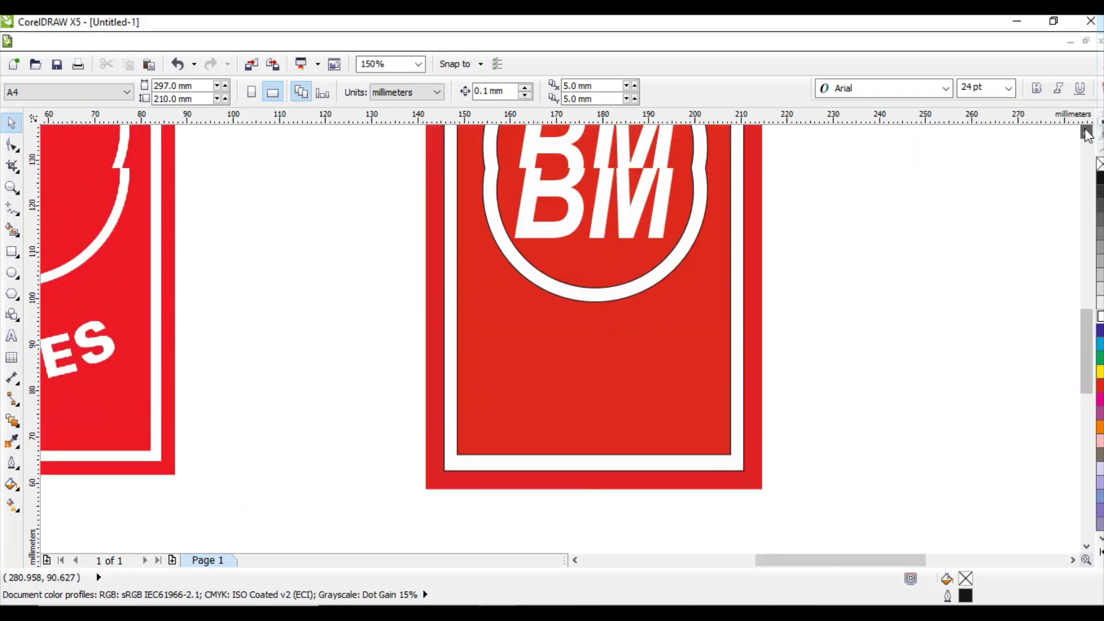
scroll(566, 216, "down", 1)
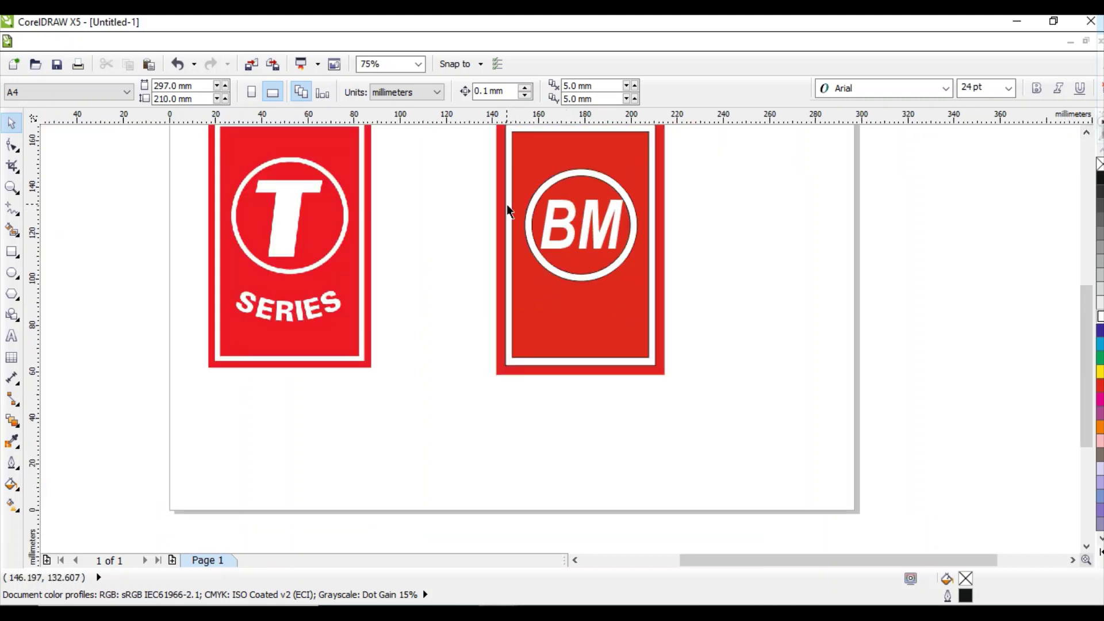
scroll(523, 245, "up", 1)
scroll(523, 242, "down", 1)
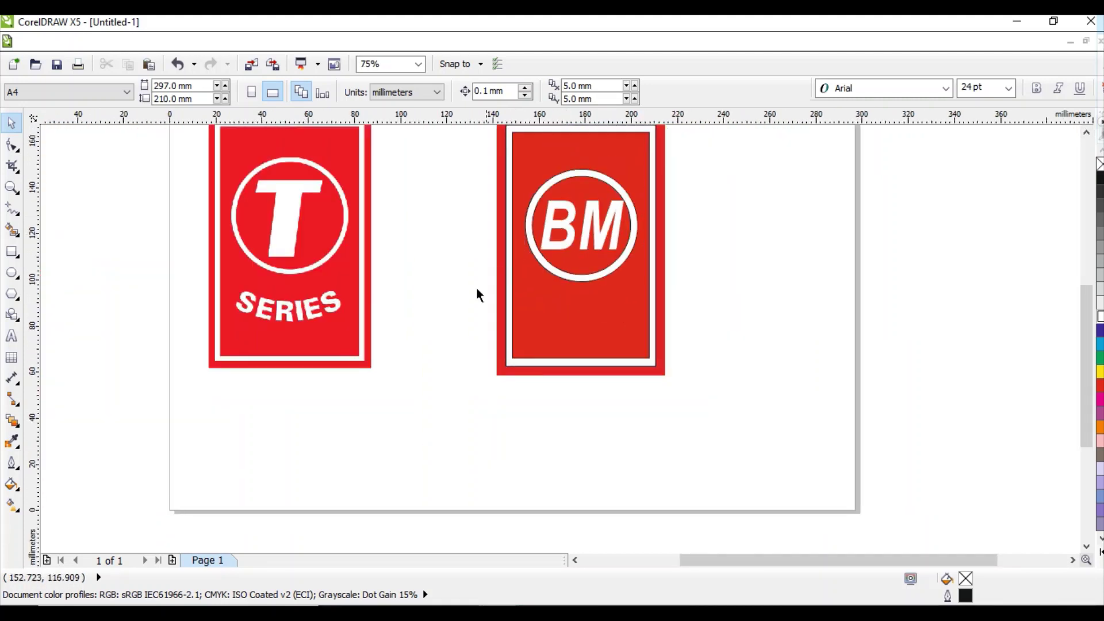
key("F8")
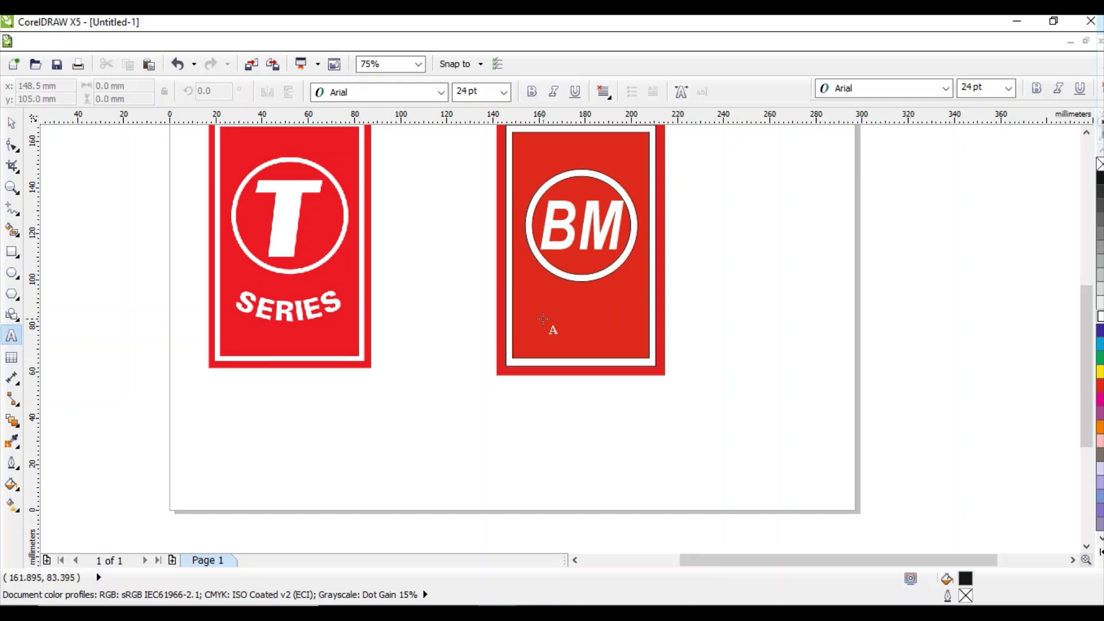
left_click(543, 320)
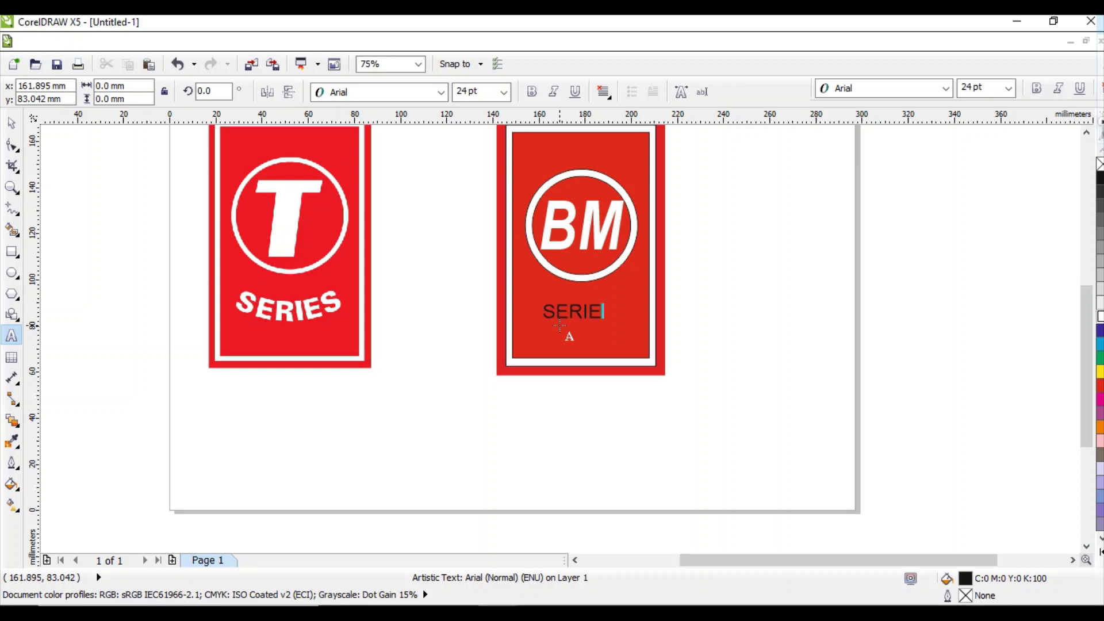
left_click(11, 122)
left_click(520, 380)
scroll(584, 322, "up", 2)
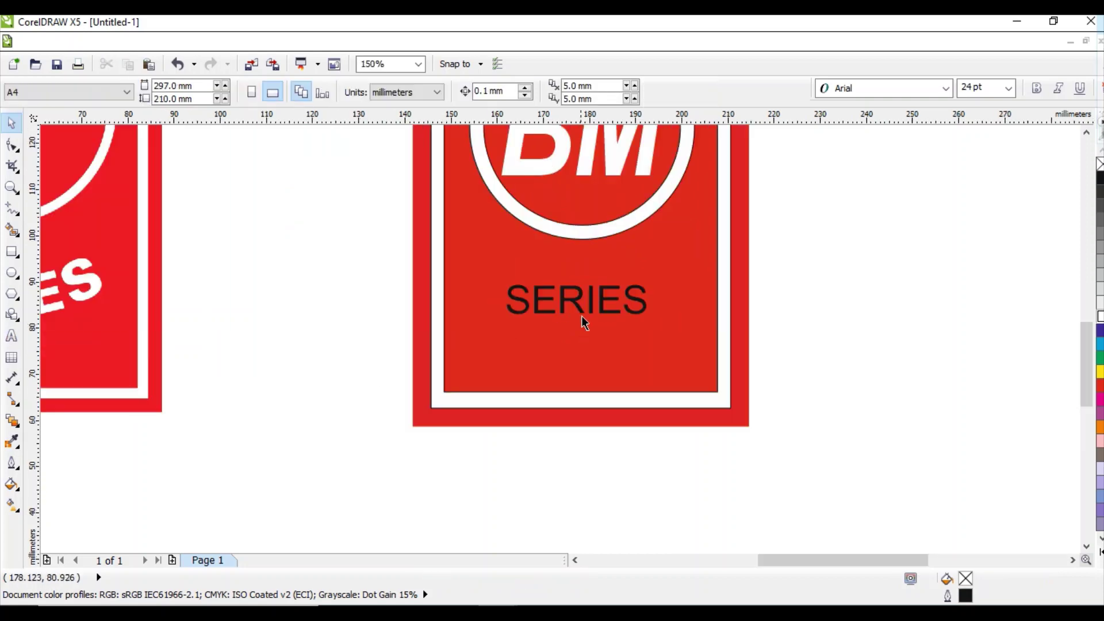